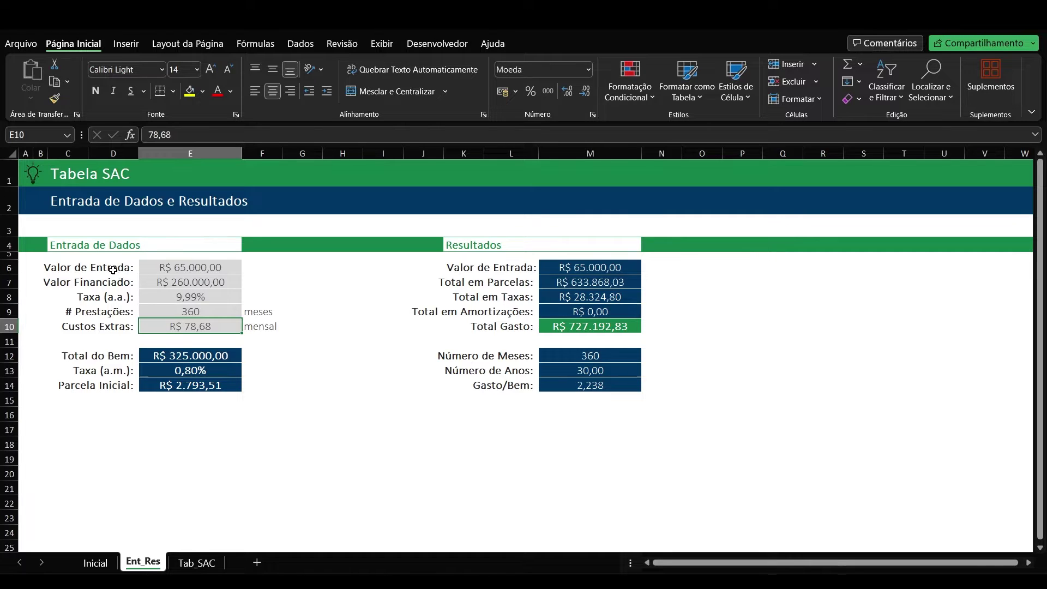
Step: Examine the Entrada de Dados values and the Total do Bem, Taxa (a.m.) and Parcela Inicial calculated below them
{"action": "left_click", "coordinate": [188, 267]}
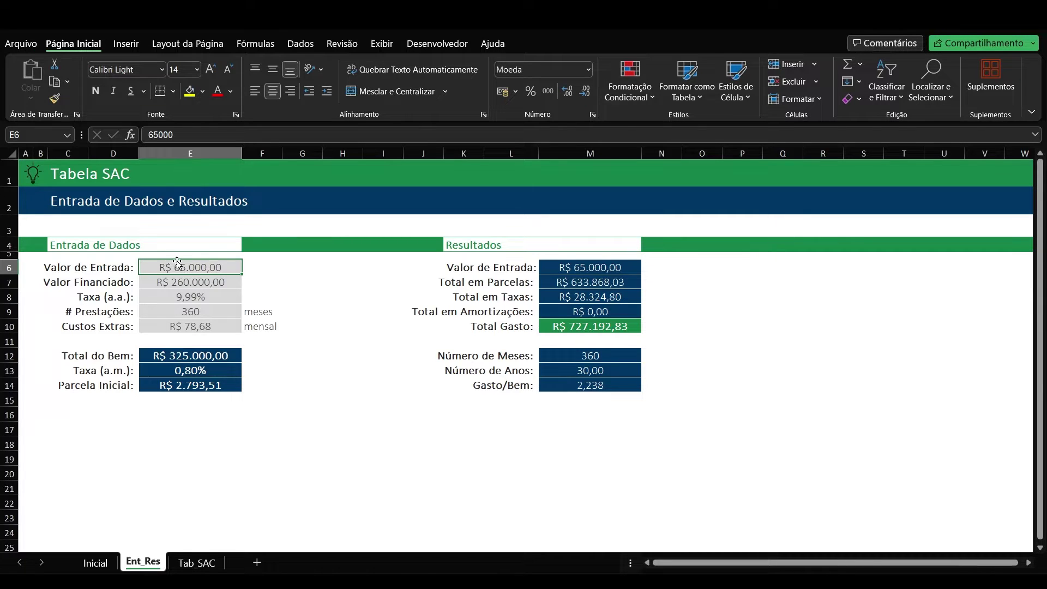
{"action": "left_click", "coordinate": [160, 281]}
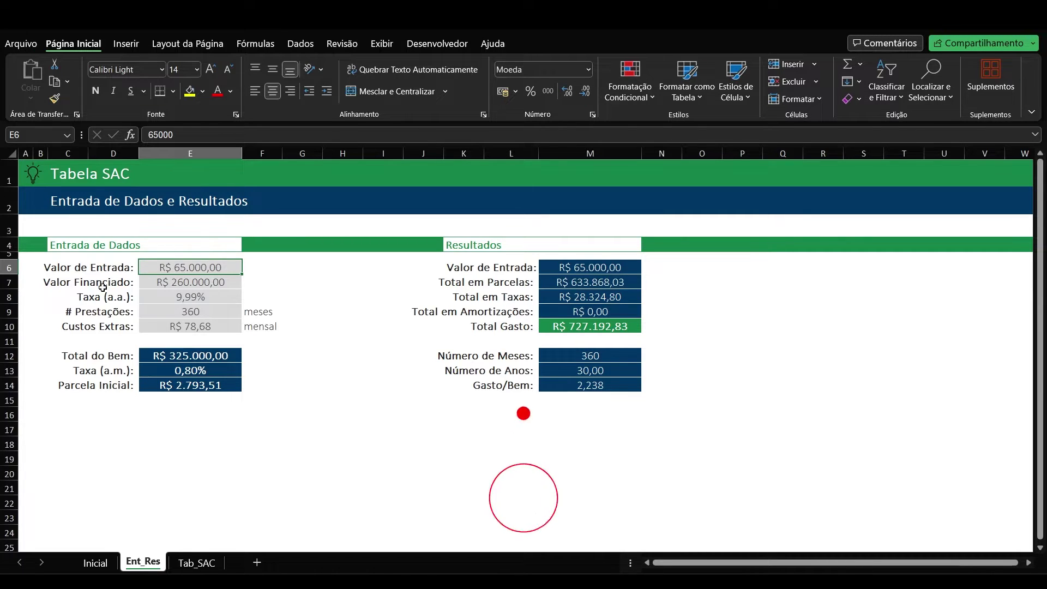
{"action": "left_click", "coordinate": [160, 298]}
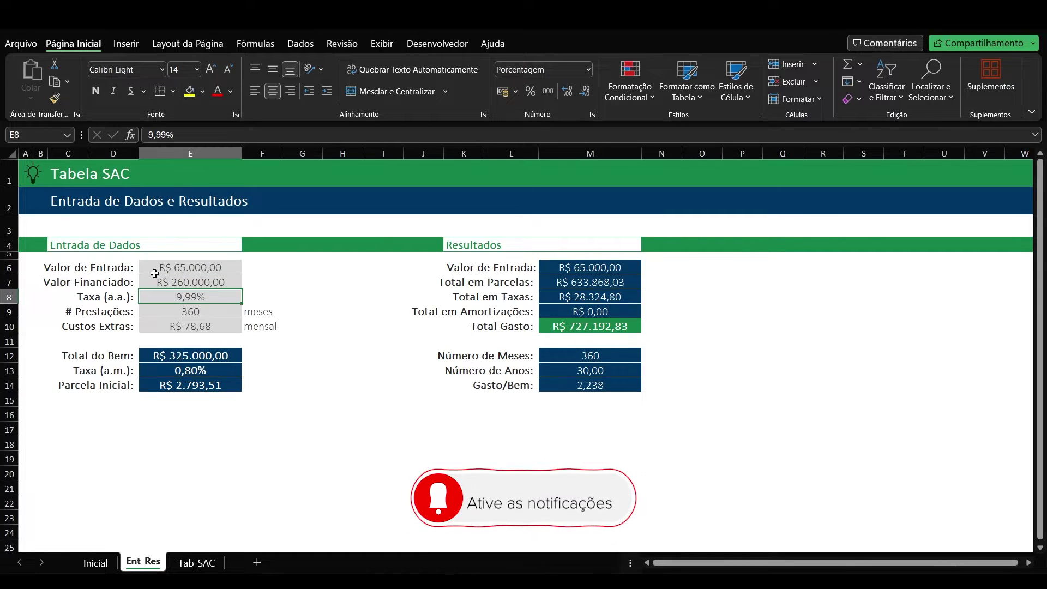
{"action": "left_click", "coordinate": [192, 311]}
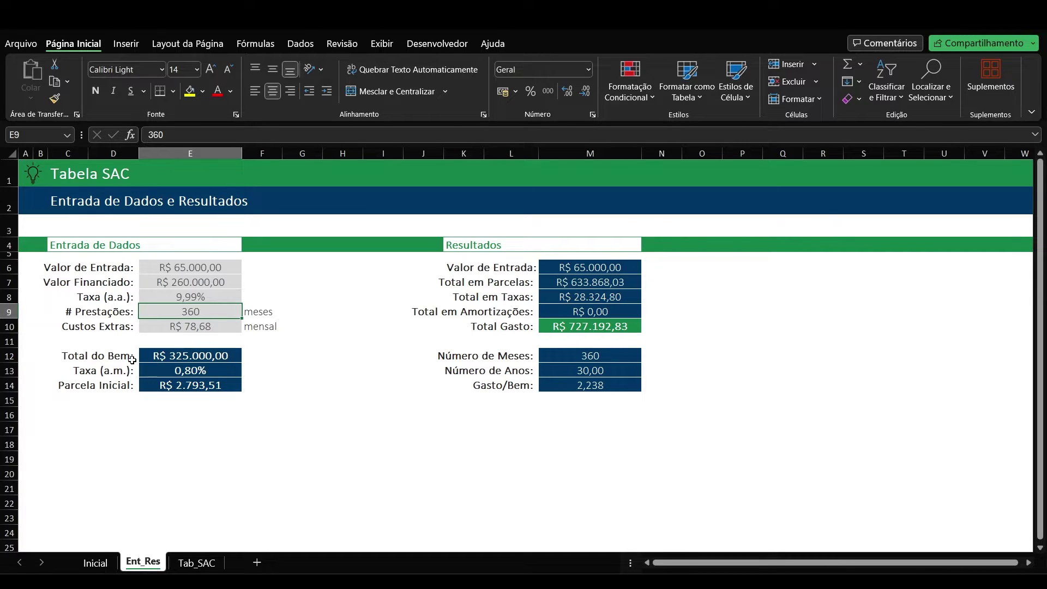
{"action": "left_click_drag", "start_coordinate": [116, 356], "coordinate": [273, 357]}
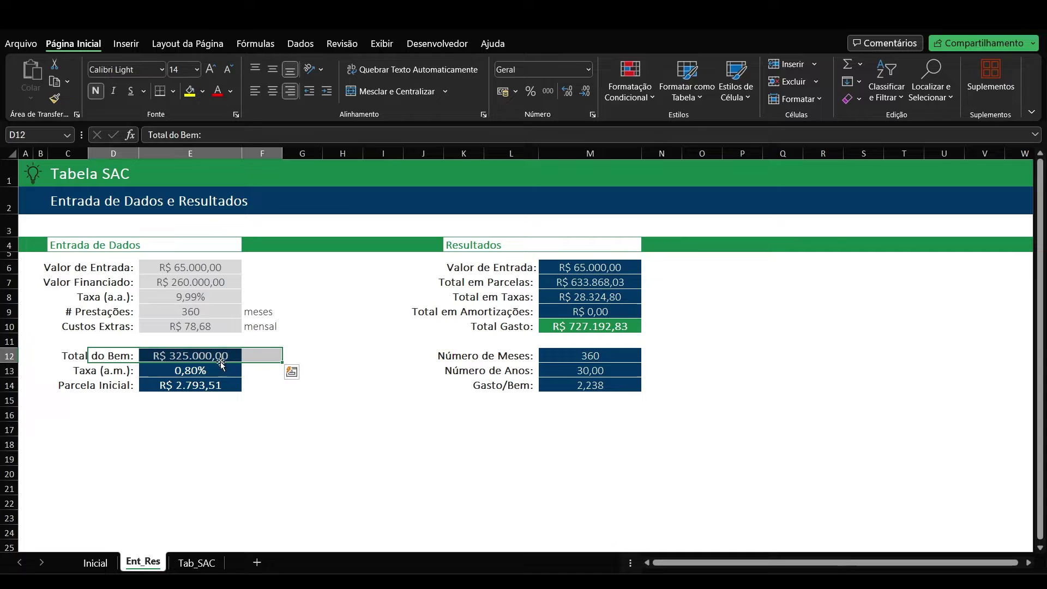
{"action": "left_click_drag", "start_coordinate": [102, 370], "coordinate": [278, 366]}
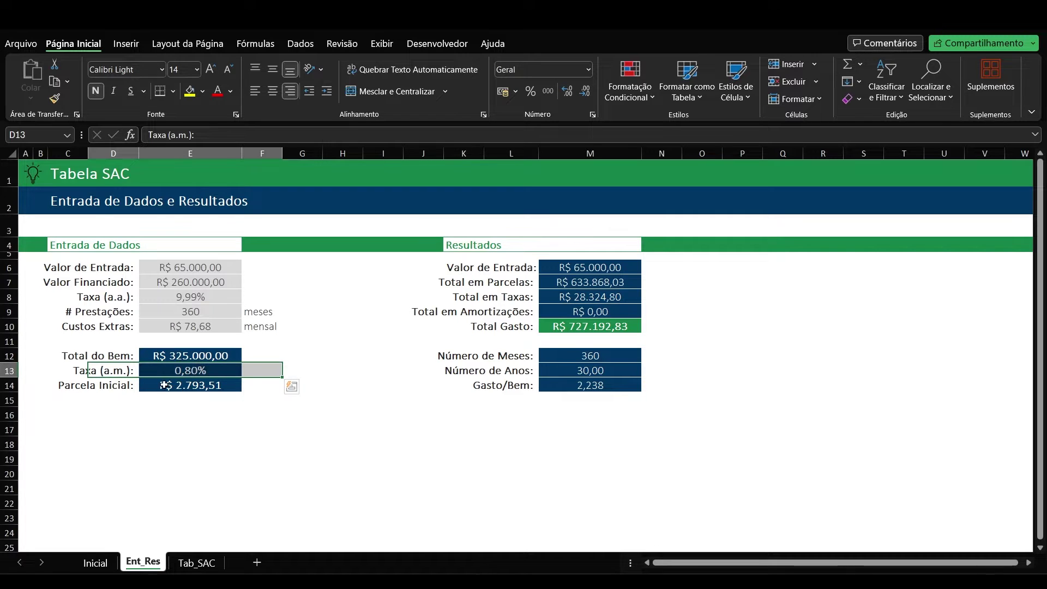
{"action": "left_click", "coordinate": [108, 386]}
{"action": "left_click_drag", "start_coordinate": [108, 385], "coordinate": [261, 385]}
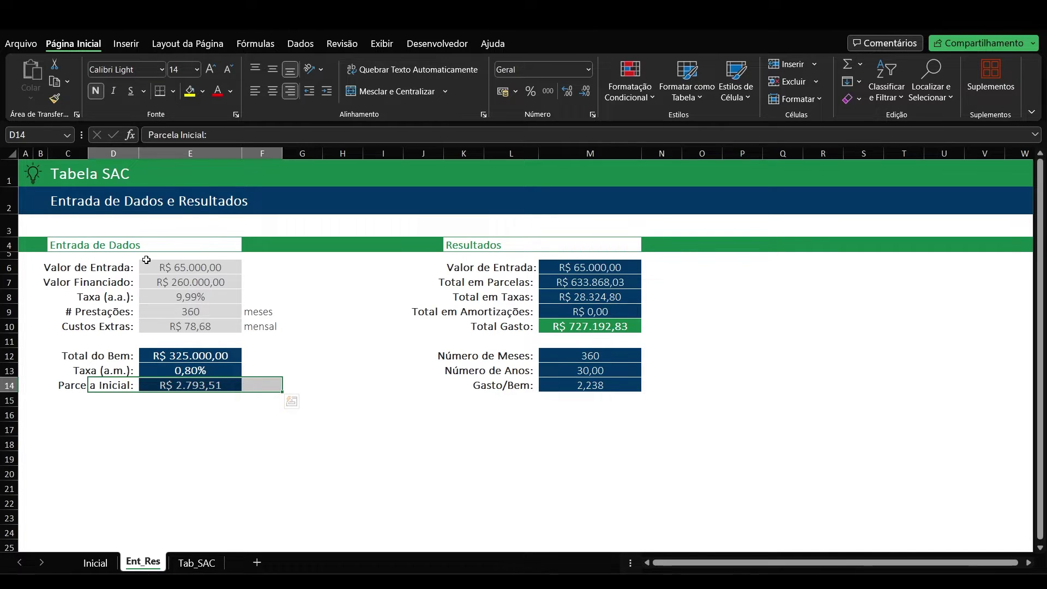
Step: Review the Resultados block and its formulas, from Valor de Entrada and Total Gasto through Número de Meses to Gasto/Bem
{"action": "left_click_drag", "start_coordinate": [508, 265], "coordinate": [610, 327]}
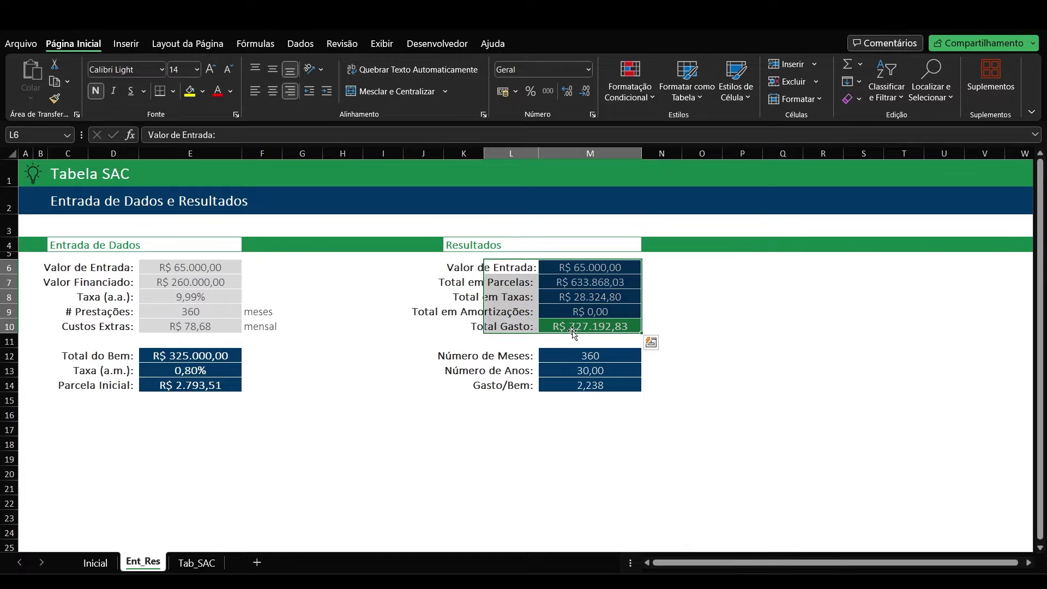
{"action": "left_click", "coordinate": [564, 266]}
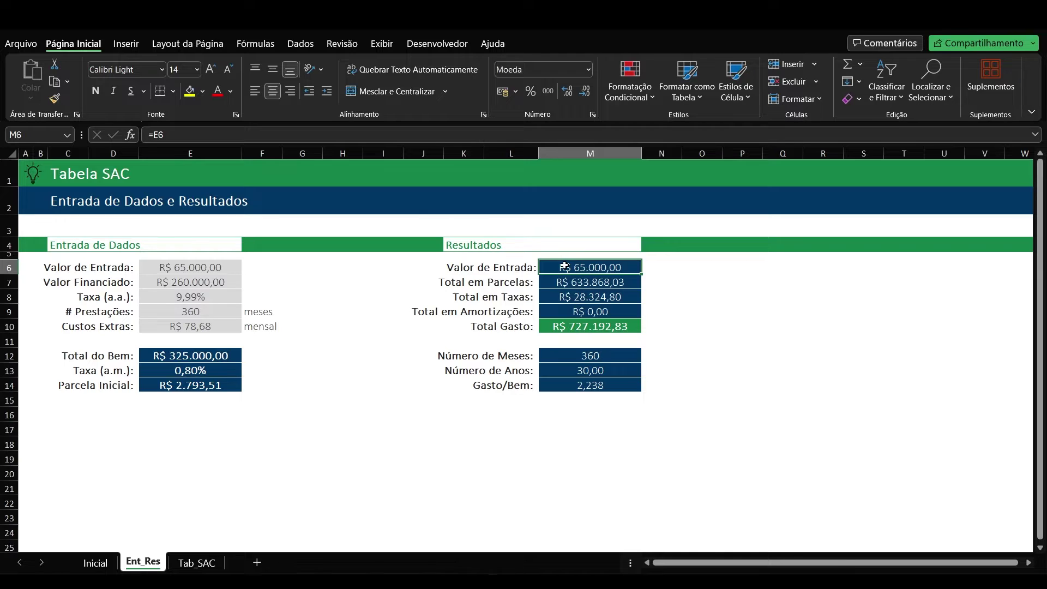
{"action": "left_click", "coordinate": [556, 329]}
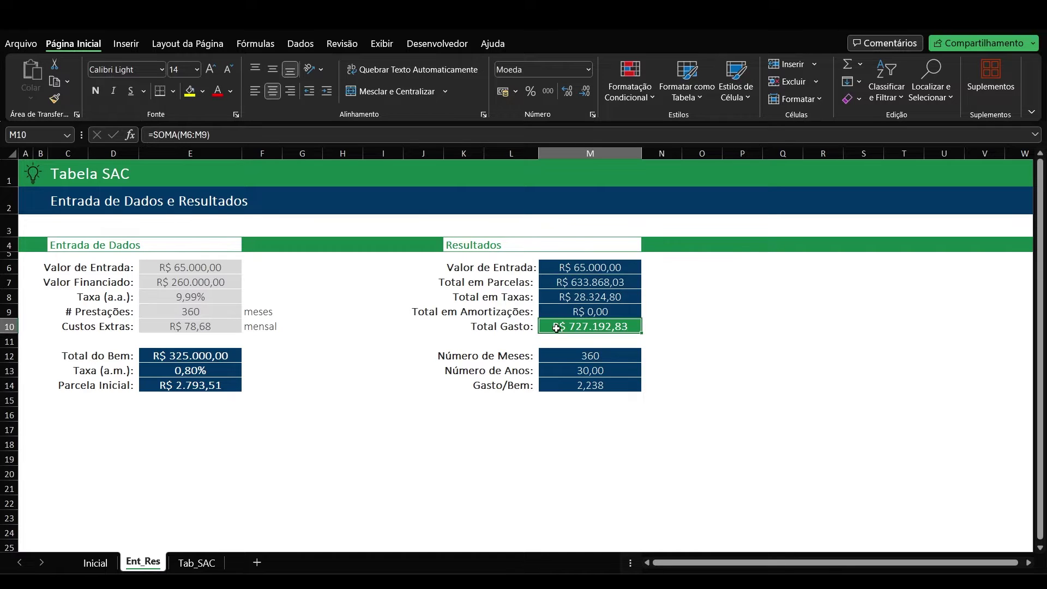
{"action": "left_click", "coordinate": [611, 281]}
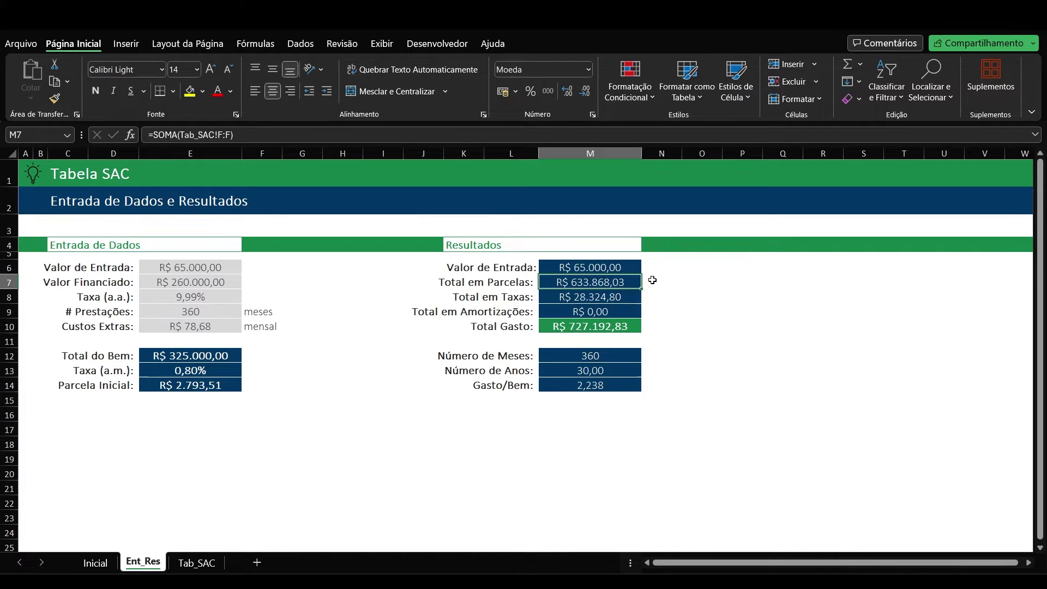
{"action": "left_click", "coordinate": [527, 277]}
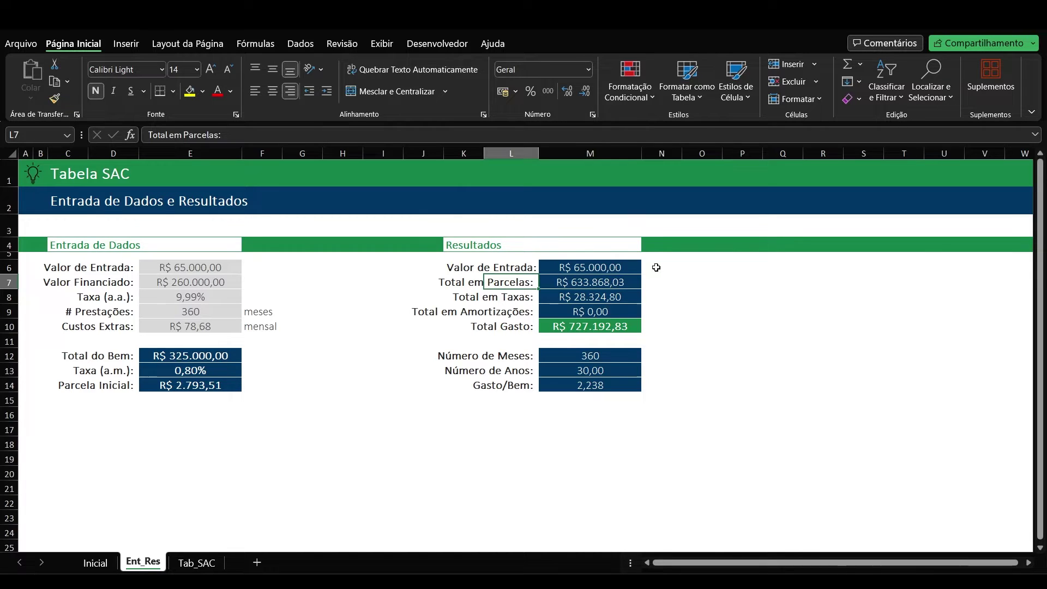
{"action": "key", "text": "Down"}
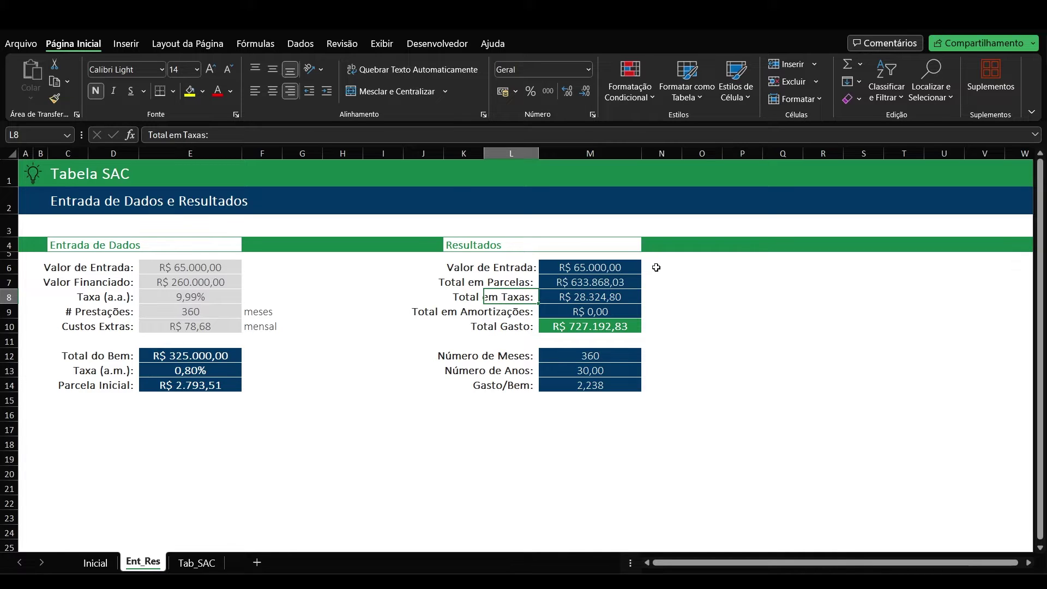
{"action": "key", "text": "Right"}
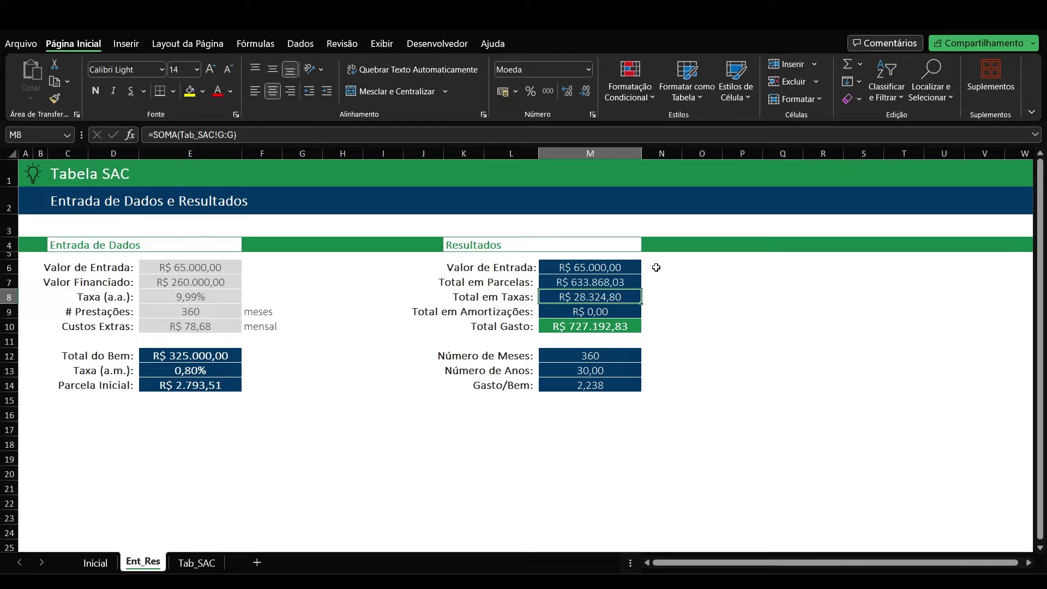
{"action": "key", "text": "Down"}
{"action": "key", "text": "Down"}
{"action": "key", "text": "Down"}
{"action": "key", "text": "Down"}
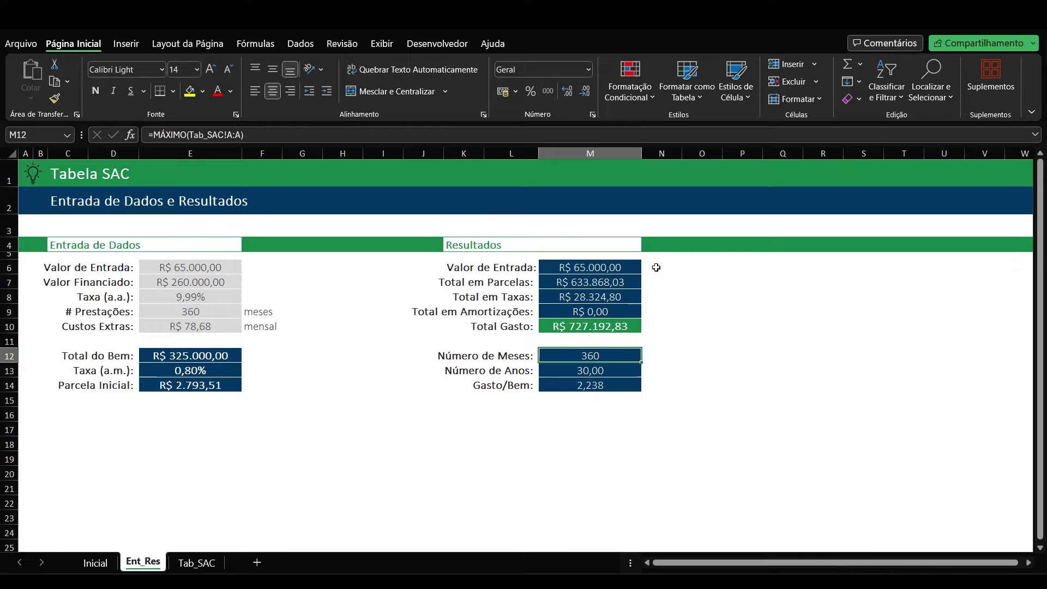
{"action": "key", "text": "Down"}
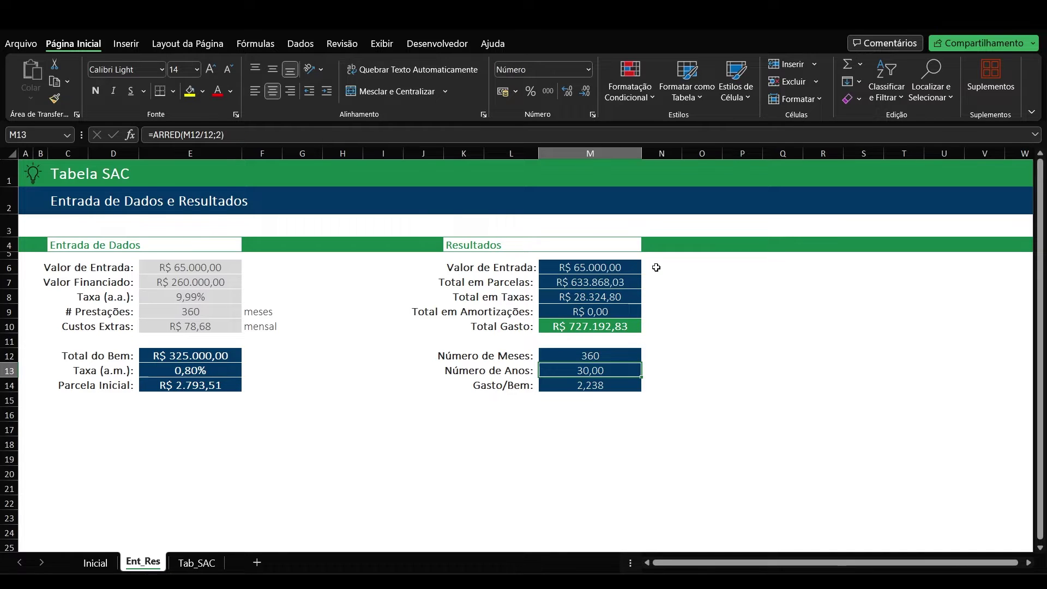
{"action": "key", "text": "Left"}
{"action": "key", "text": "Down"}
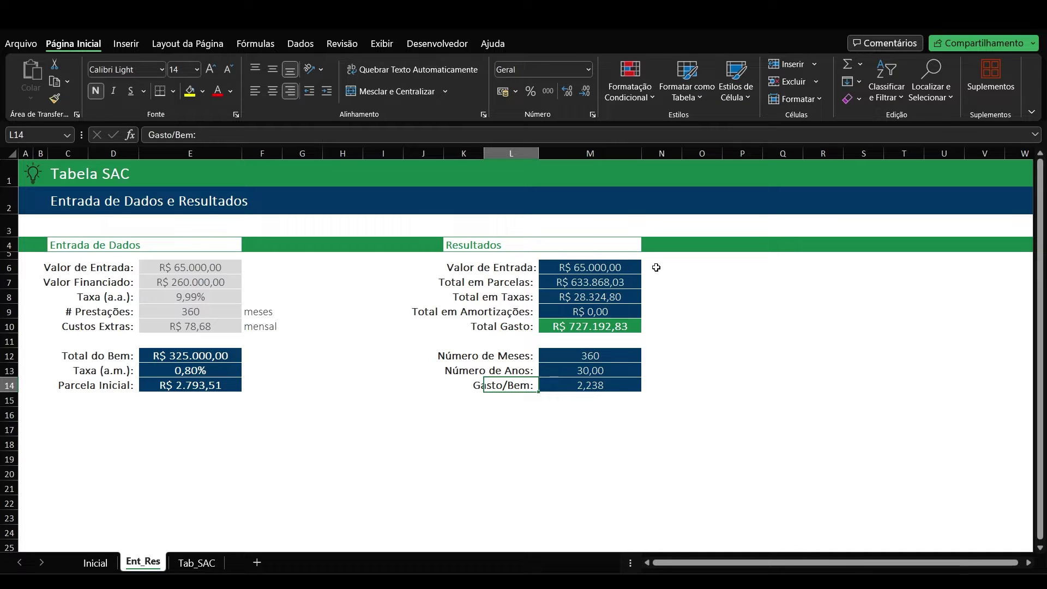
{"action": "key", "text": "Up"}
{"action": "key", "text": "Up"}
{"action": "key", "text": "Left"}
{"action": "key", "text": "Left"}
{"action": "key", "text": "Left"}
{"action": "key", "text": "Left"}
{"action": "key", "text": "Left"}
{"action": "key", "text": "Left"}
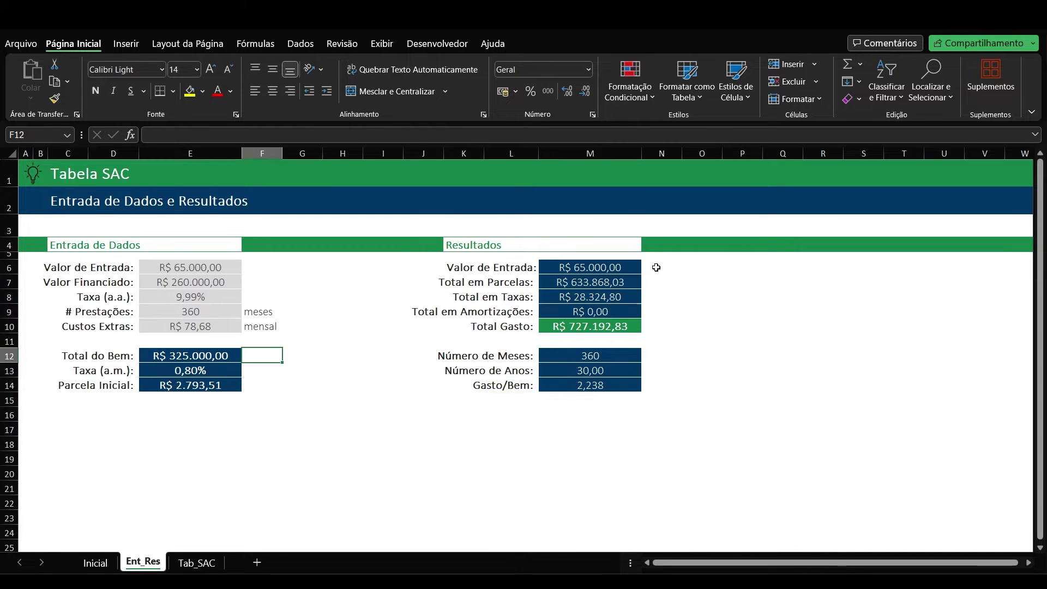
{"action": "key", "text": "Right"}
{"action": "key", "text": "Up"}
{"action": "key", "text": "Right"}
{"action": "key", "text": "Right"}
{"action": "key", "text": "Up"}
{"action": "key", "text": "Up"}
{"action": "key", "text": "Right"}
{"action": "key", "text": "Down"}
{"action": "key", "text": "Right"}
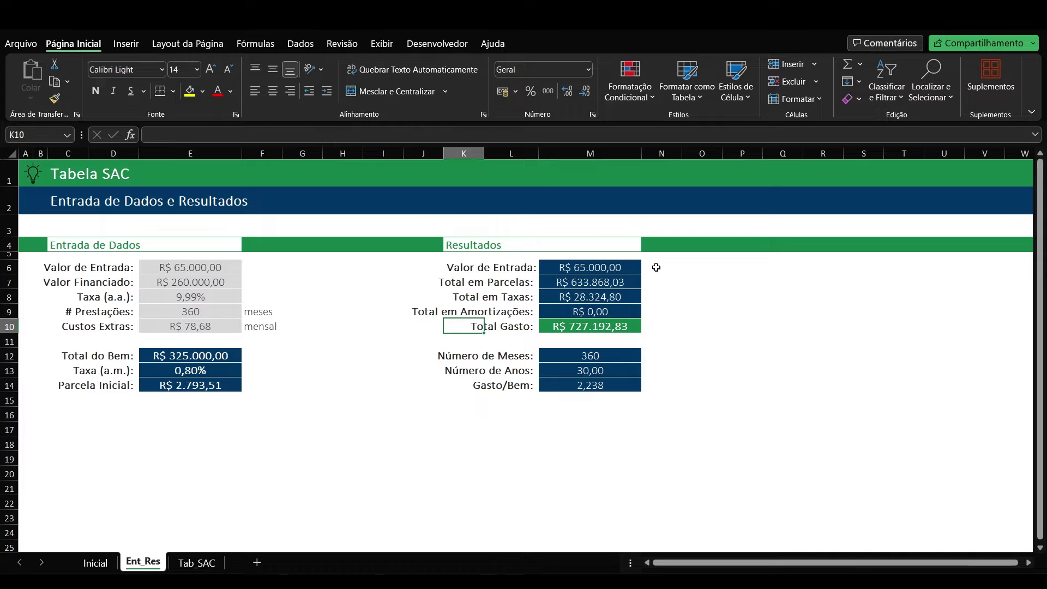
{"action": "key", "text": "Down"}
{"action": "key", "text": "Down"}
{"action": "key", "text": "Down"}
{"action": "key", "text": "Down"}
{"action": "key", "text": "Down"}
{"action": "key", "text": "Right"}
{"action": "key", "text": "Right"}
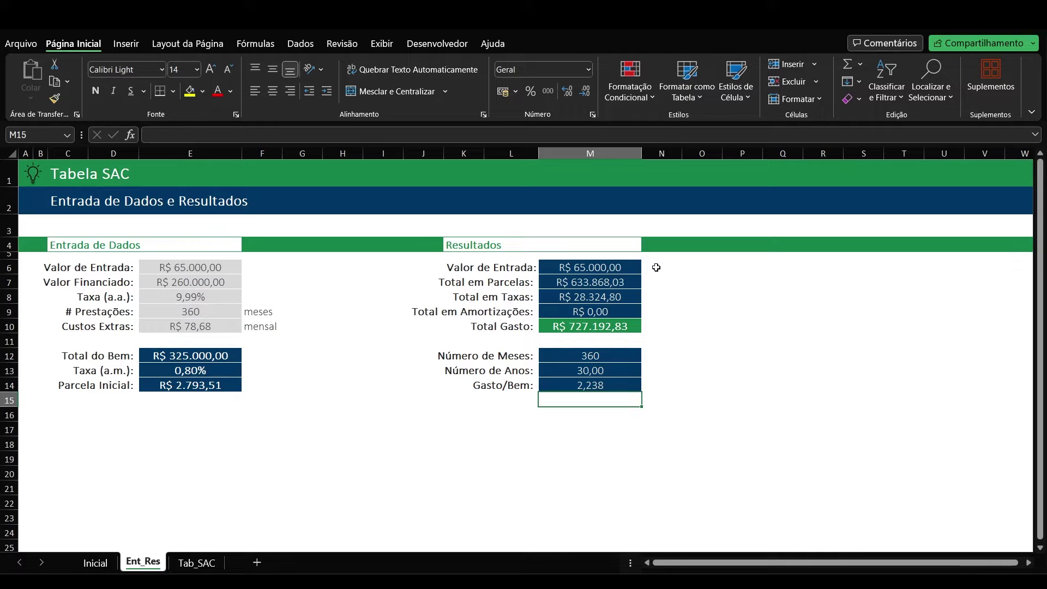
{"action": "key", "text": "F2"}
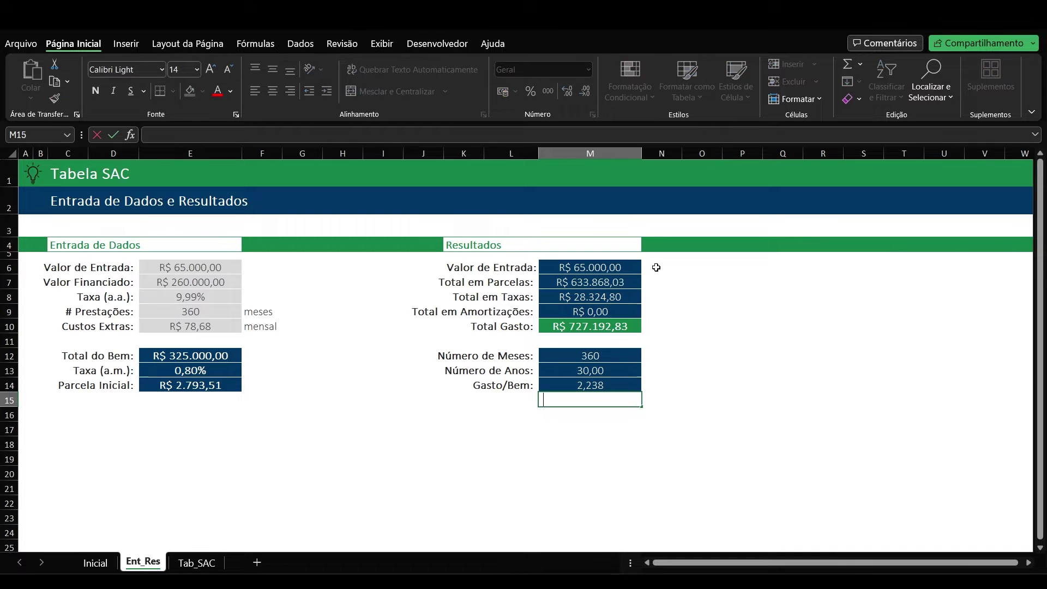
{"action": "key", "text": "Escape"}
{"action": "key", "text": "F2"}
{"action": "key", "text": "Escape"}
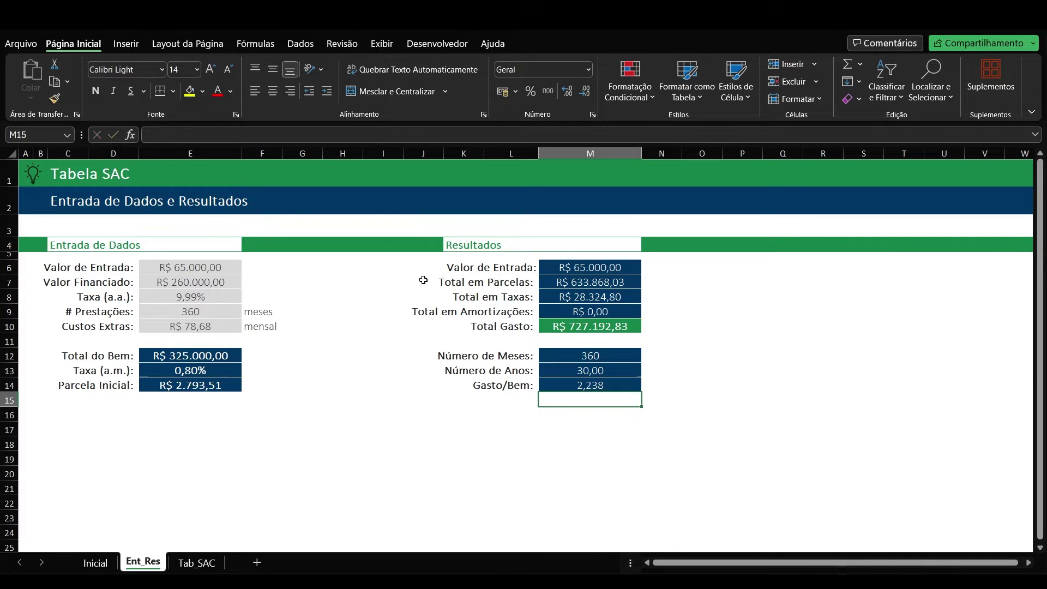
Step: Review the Entrada de Dados block and examine the monthly schedule on the Tab_SAC sheet from the first month to the last
{"action": "left_click_drag", "start_coordinate": [119, 268], "coordinate": [273, 329]}
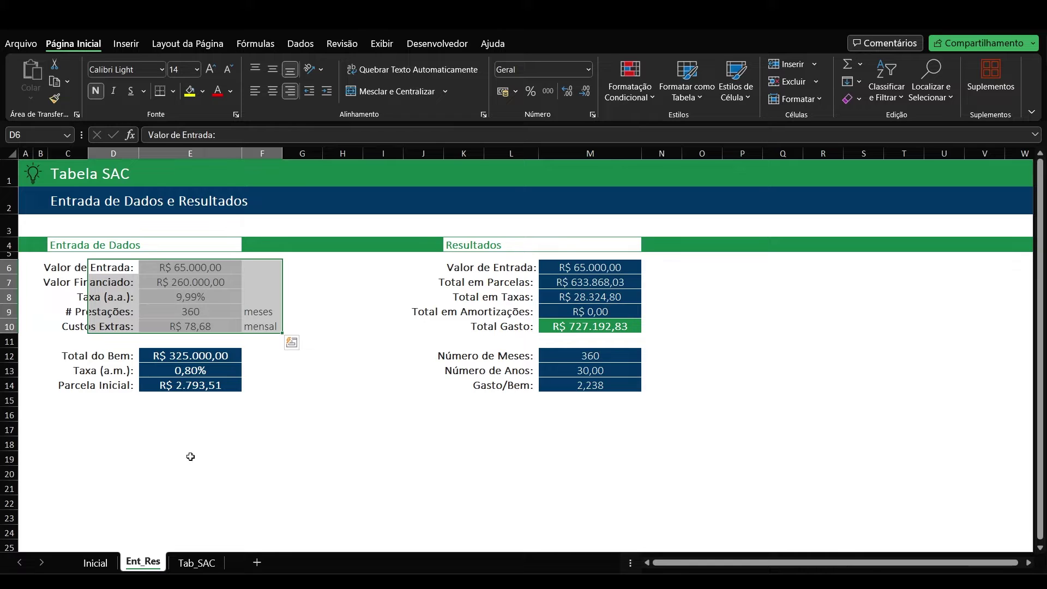
{"action": "left_click", "coordinate": [209, 561]}
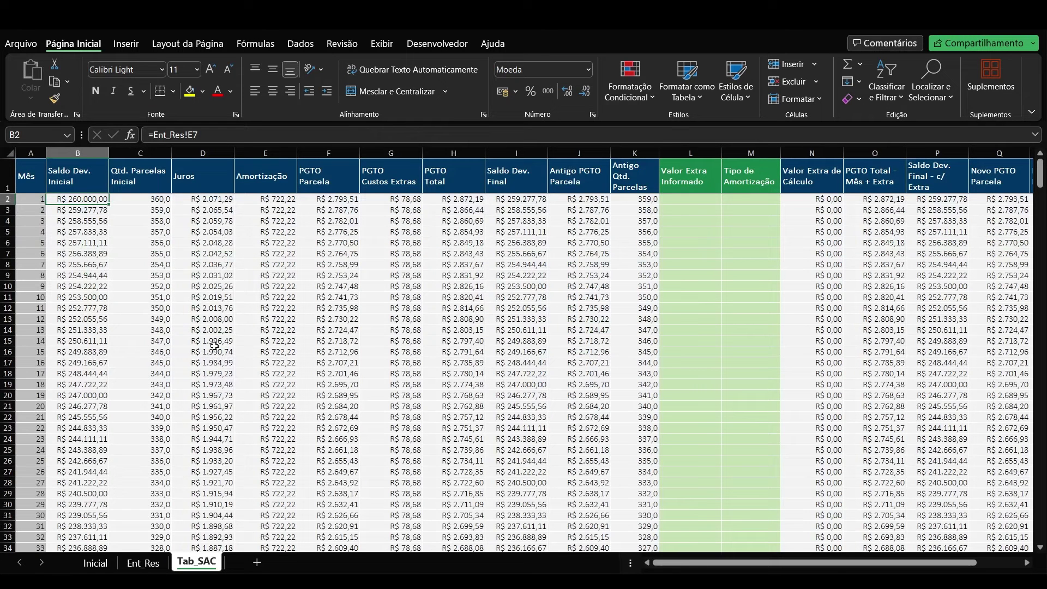
{"action": "left_click", "coordinate": [68, 181]}
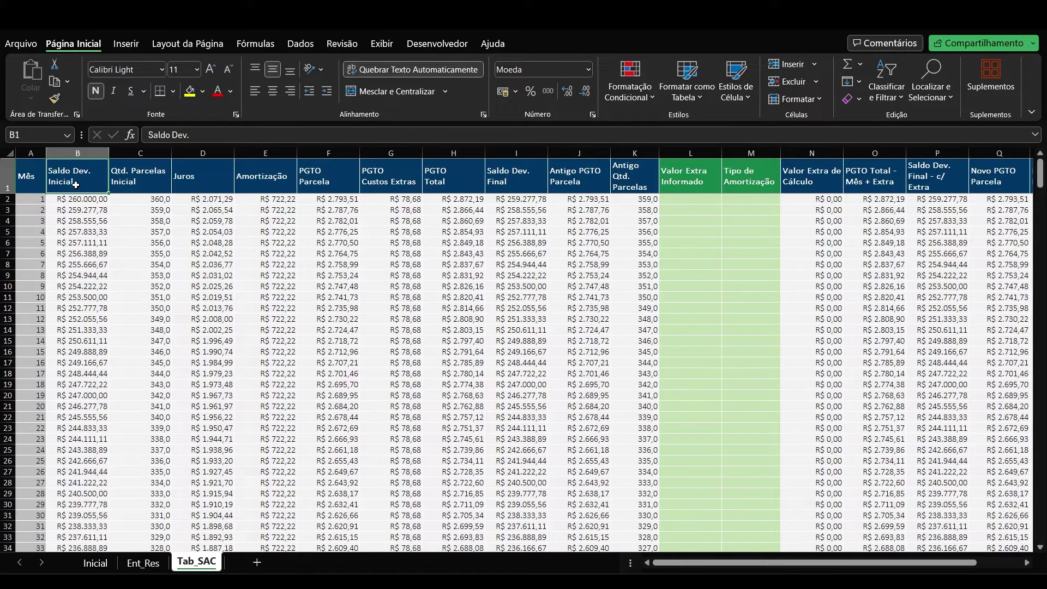
{"action": "left_click_drag", "start_coordinate": [76, 185], "coordinate": [85, 200]}
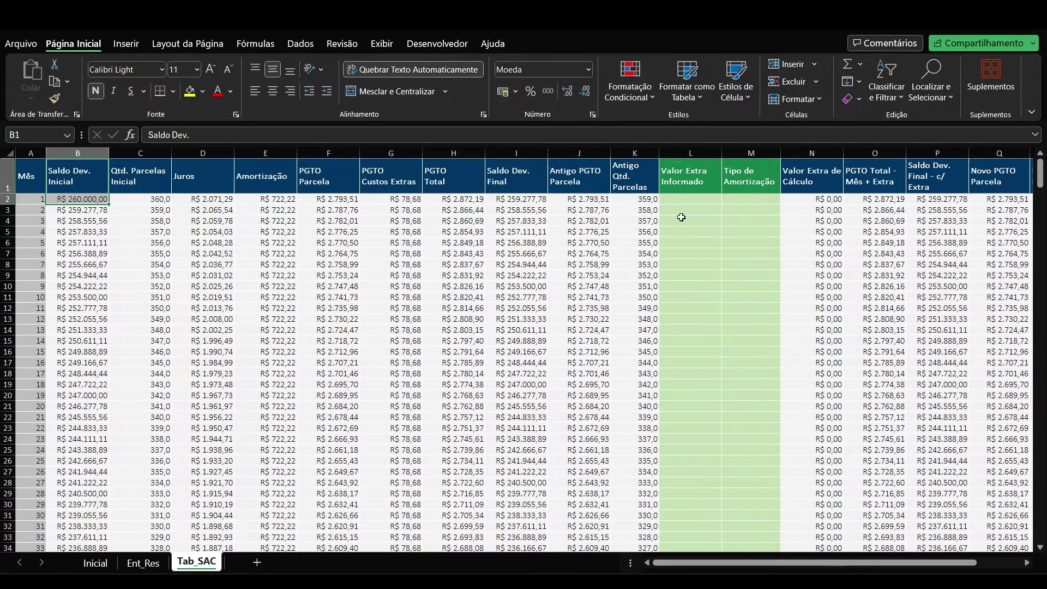
{"action": "scroll", "coordinate": [594, 229], "scroll_direction": "down", "scroll_amount": 20}
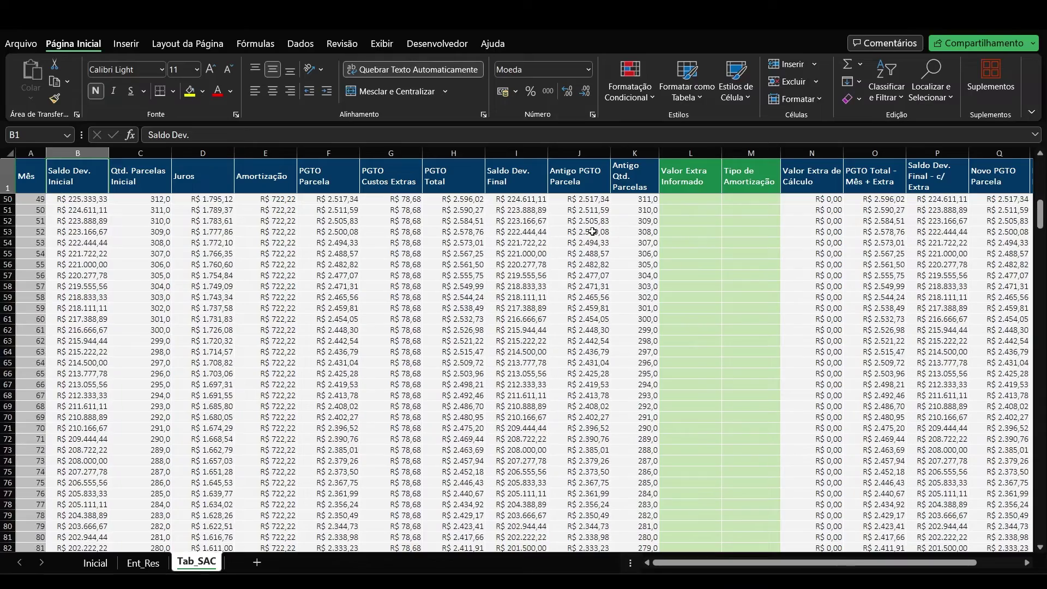
{"action": "scroll", "coordinate": [593, 234], "scroll_direction": "down", "scroll_amount": 20}
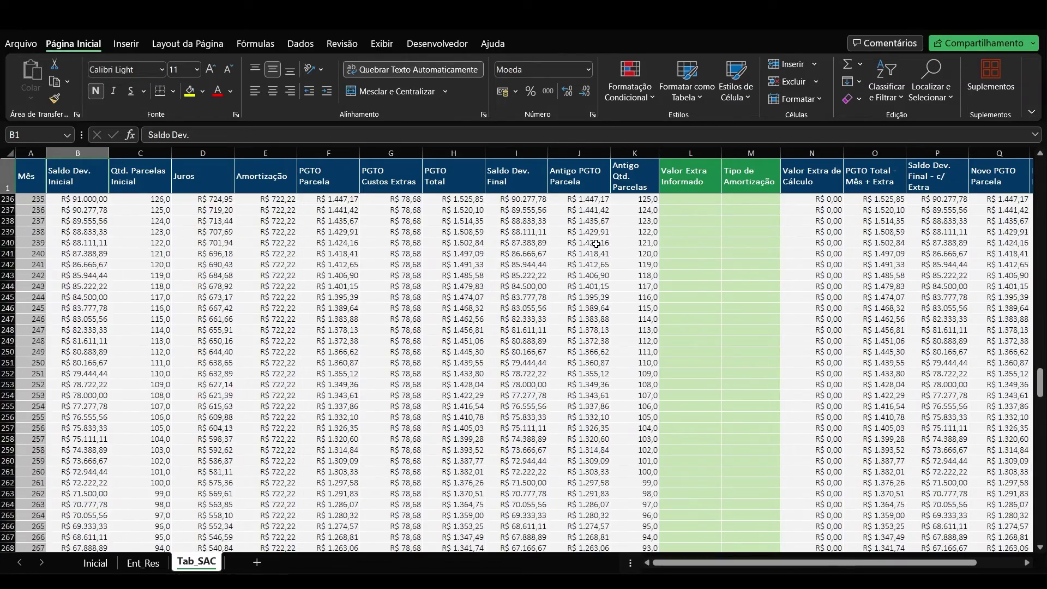
{"action": "scroll", "coordinate": [596, 247], "scroll_direction": "down", "scroll_amount": 18}
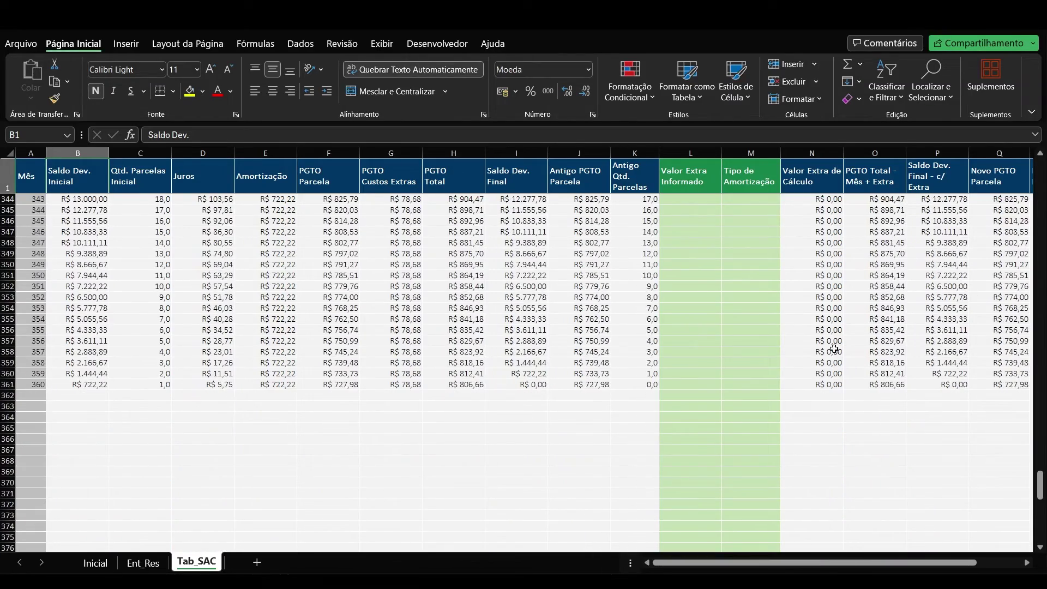
{"action": "left_click_drag", "start_coordinate": [1039, 486], "coordinate": [1040, 173]}
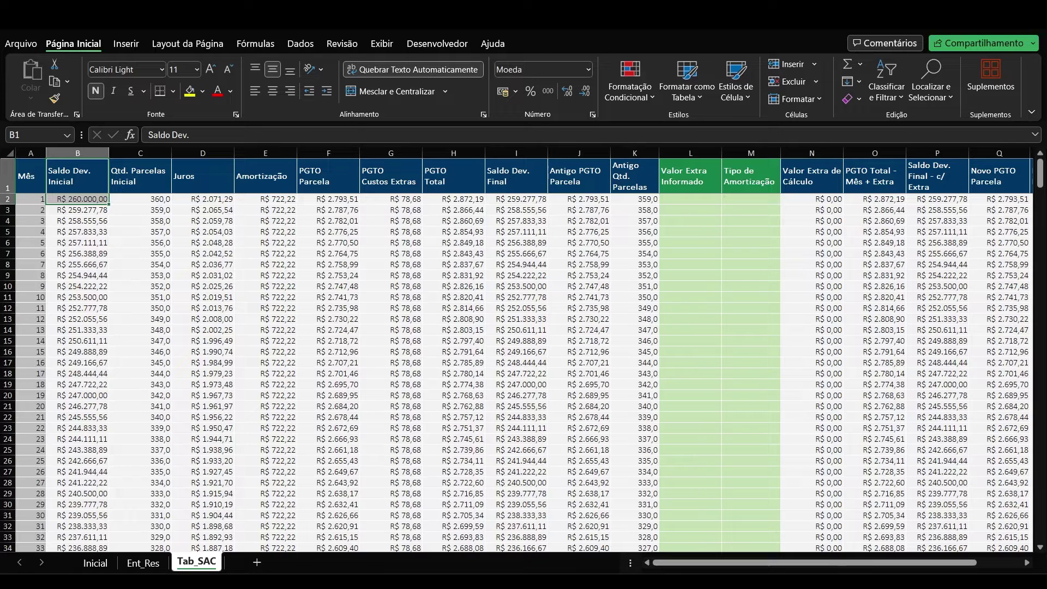
Step: Try the Período and Parcela options as month 1's Tipo de Amortização, and clear the cell
{"action": "left_click", "coordinate": [692, 189]}
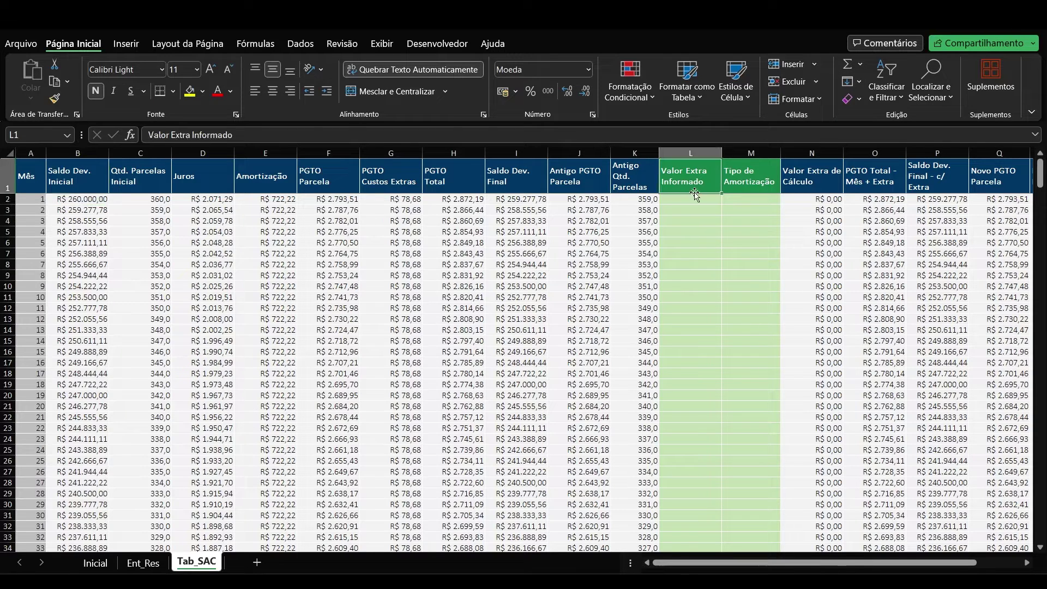
{"action": "left_click", "coordinate": [749, 198]}
{"action": "left_click", "coordinate": [786, 199]}
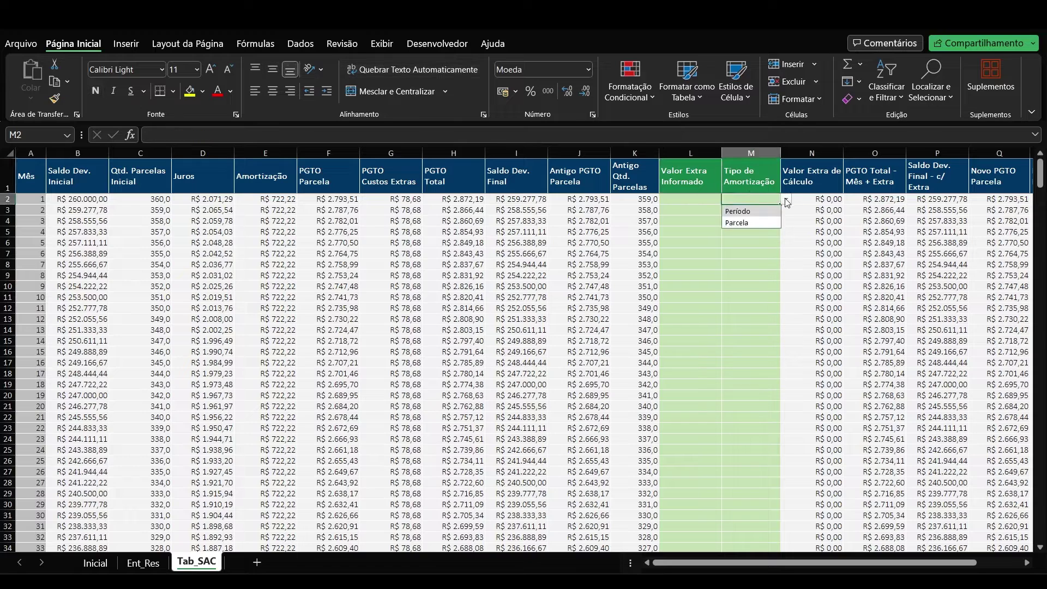
{"action": "left_click", "coordinate": [752, 213]}
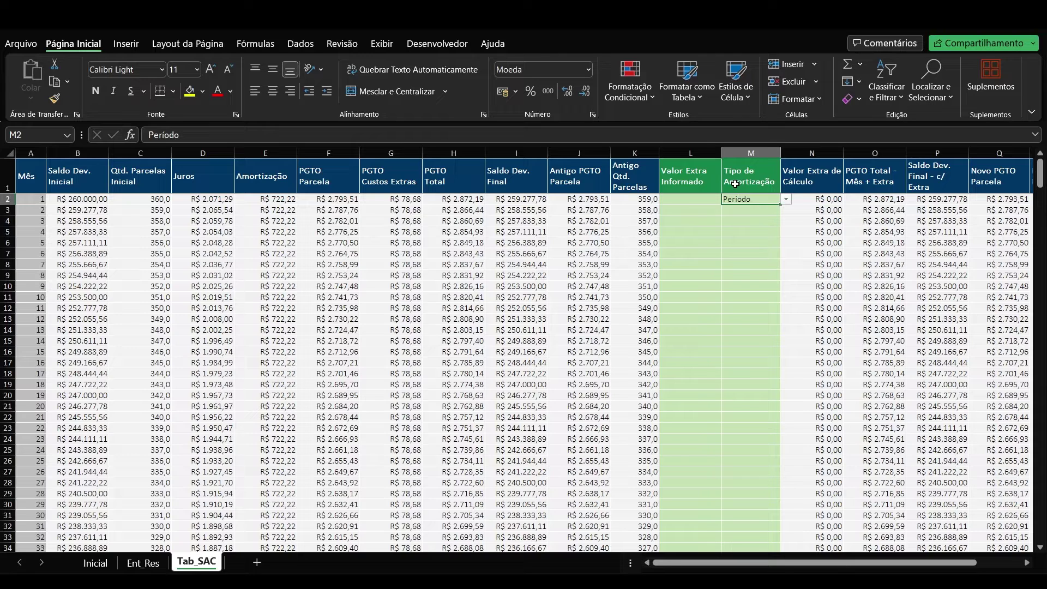
{"action": "left_click", "coordinate": [785, 200]}
{"action": "left_click", "coordinate": [745, 227]}
{"action": "key", "text": "Delete"}
Step: Enter 5000 as month 12's Valor Extra Informado and set its Tipo de Amortização to Período
{"action": "left_click", "coordinate": [10, 319]}
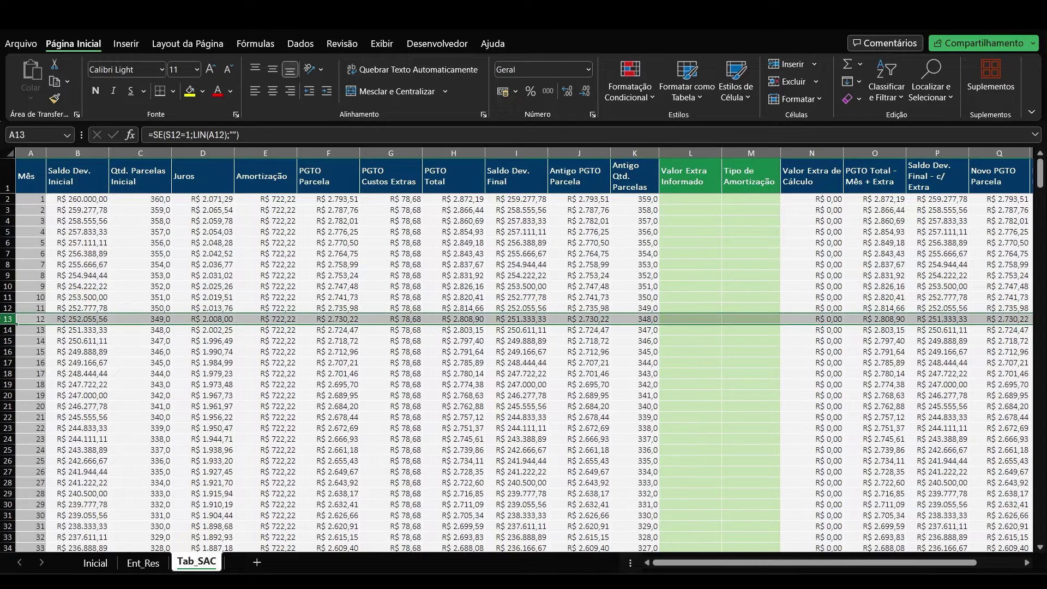
{"action": "left_click", "coordinate": [693, 320]}
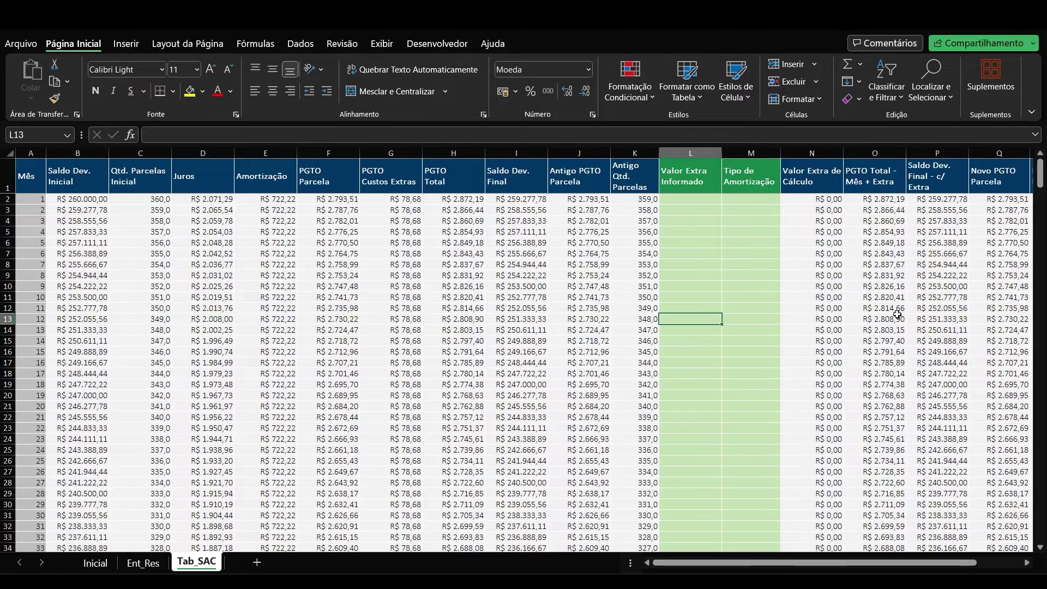
{"action": "type", "text": "5000"}
{"action": "key", "text": "Tab"}
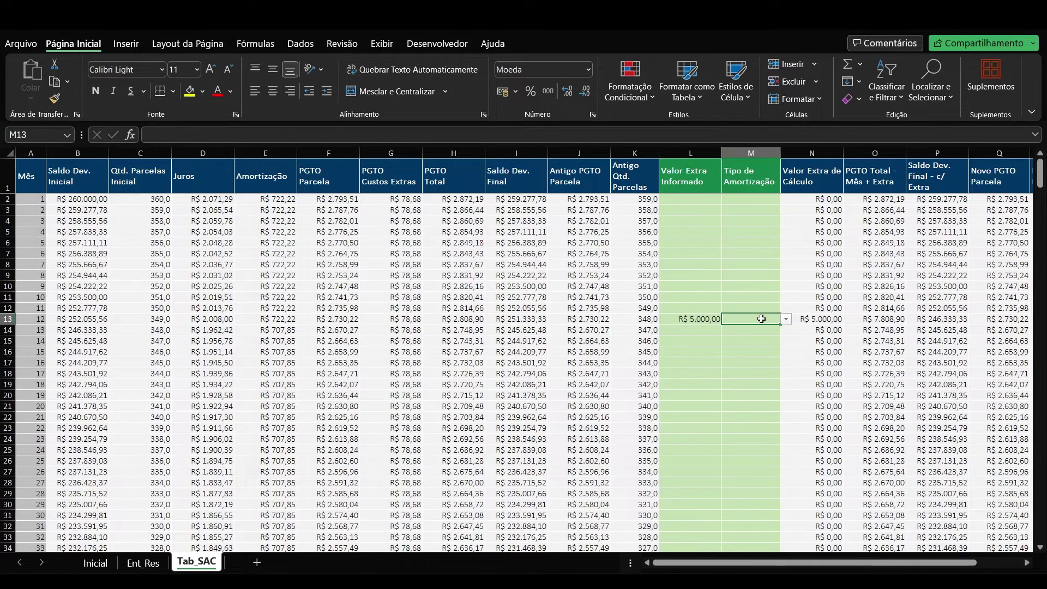
{"action": "left_click", "coordinate": [786, 319]}
{"action": "left_click", "coordinate": [747, 331]}
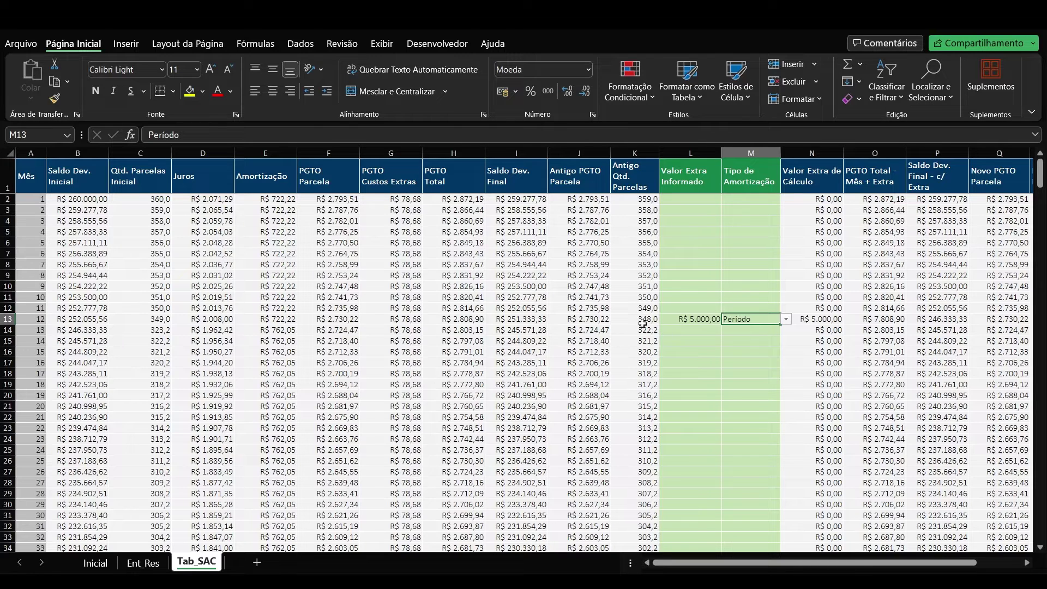
Step: Review the Resultados block on the Ent_Res sheet and examine month 12's row on Tab_SAC from Juros to Valor Extra Informado
{"action": "left_click", "coordinate": [156, 564]}
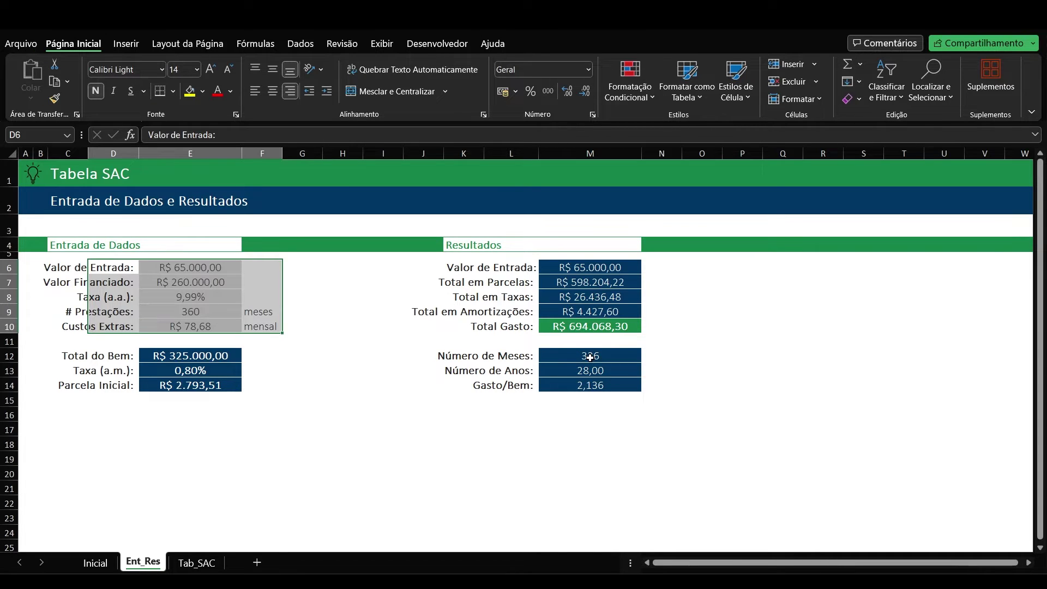
{"action": "left_click", "coordinate": [197, 562]}
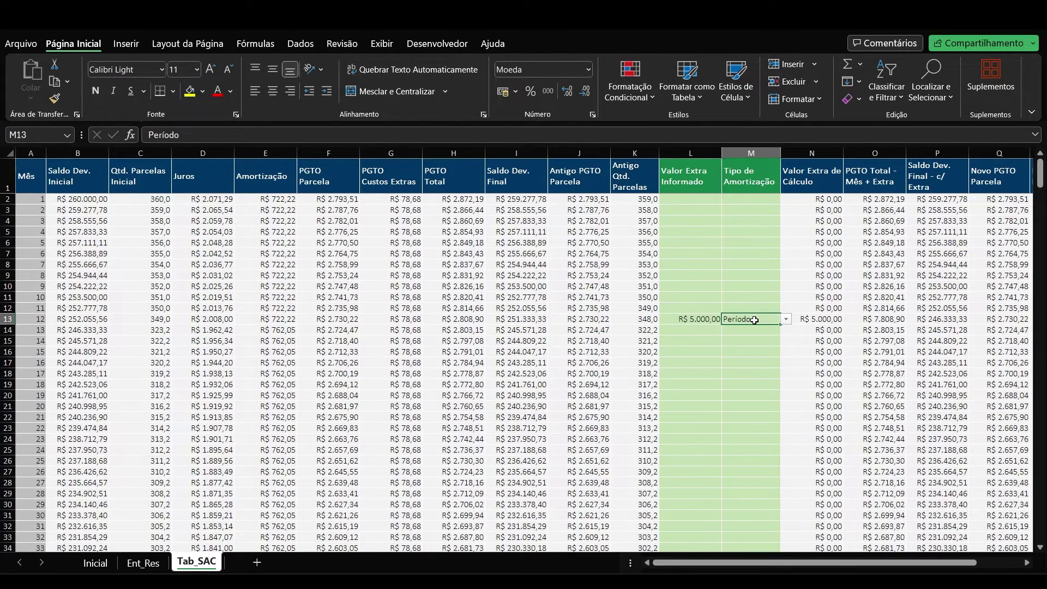
{"action": "left_click", "coordinate": [157, 564]}
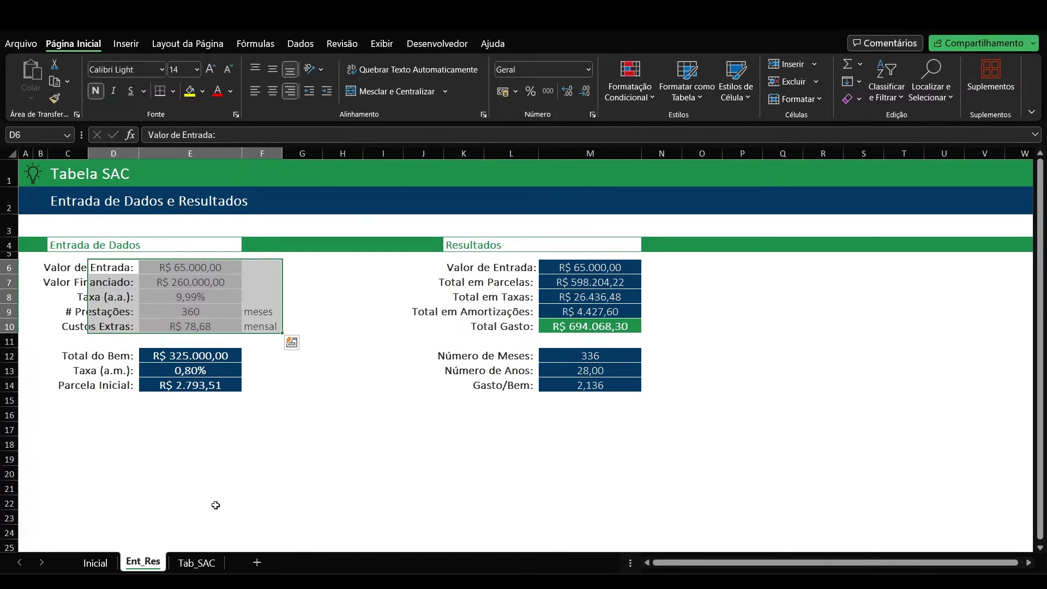
{"action": "left_click", "coordinate": [196, 562]}
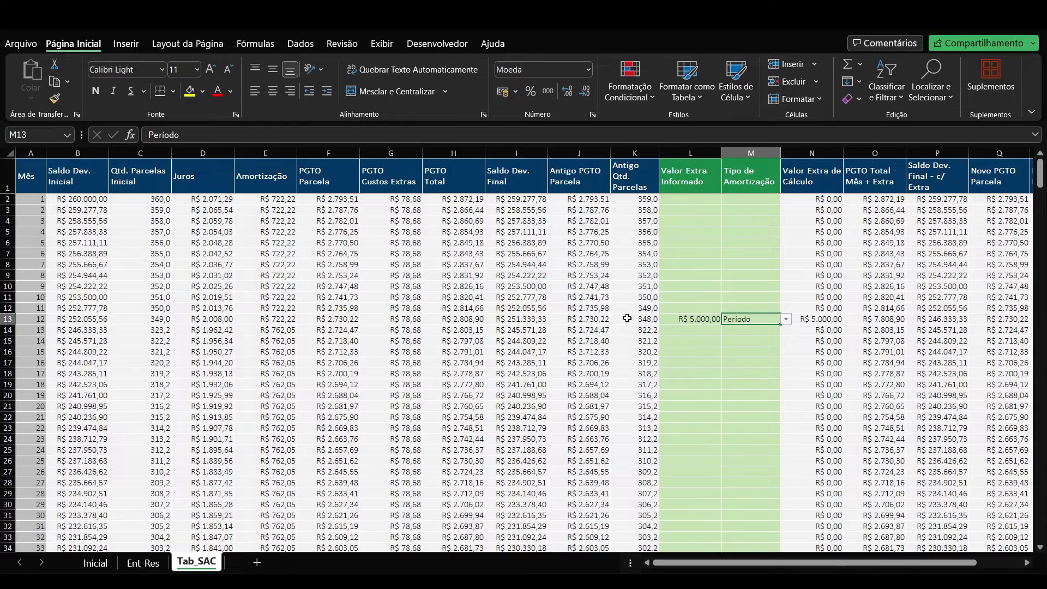
{"action": "left_click_drag", "start_coordinate": [672, 320], "coordinate": [189, 318]}
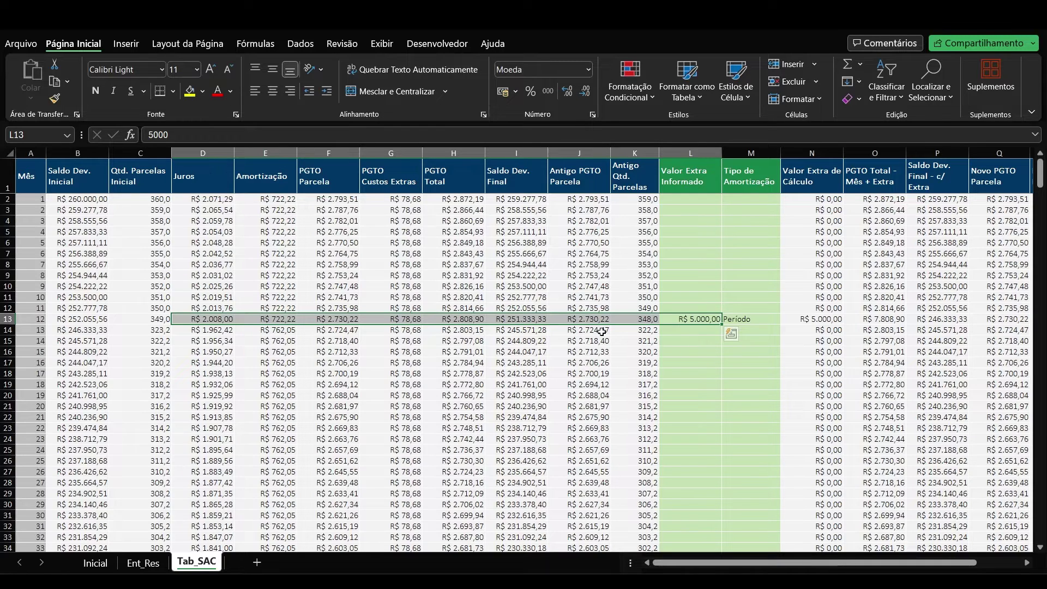
Step: Try Parcela as month 12's Tipo de Amortização, return it to Período, and review the Resultados block on Ent_Res
{"action": "left_click", "coordinate": [751, 319]}
{"action": "left_click", "coordinate": [786, 319]}
{"action": "left_click", "coordinate": [756, 342]}
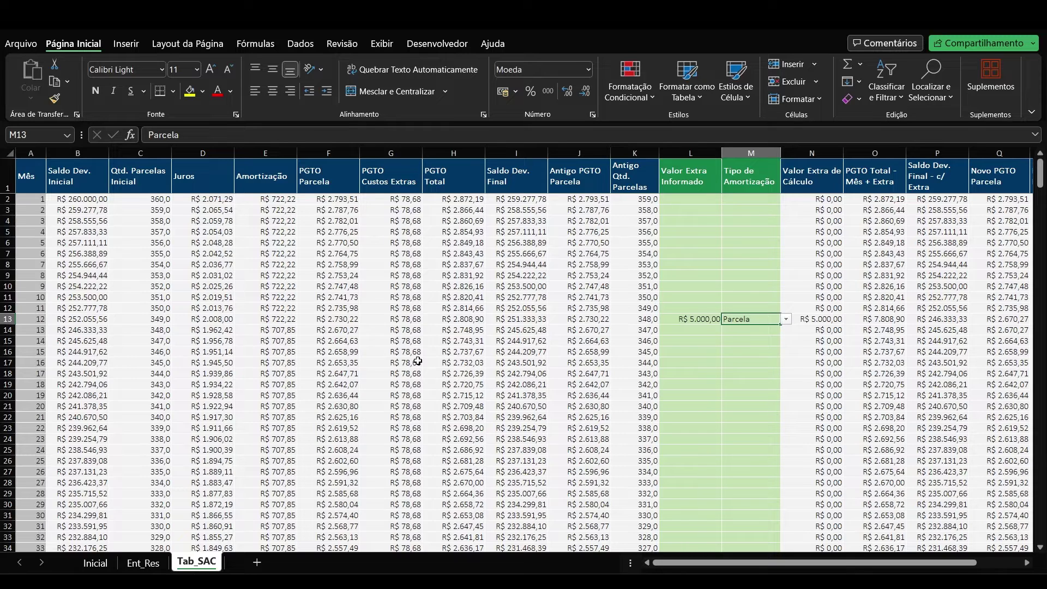
{"action": "left_click", "coordinate": [786, 319]}
{"action": "left_click", "coordinate": [741, 342]}
{"action": "left_click", "coordinate": [142, 563]}
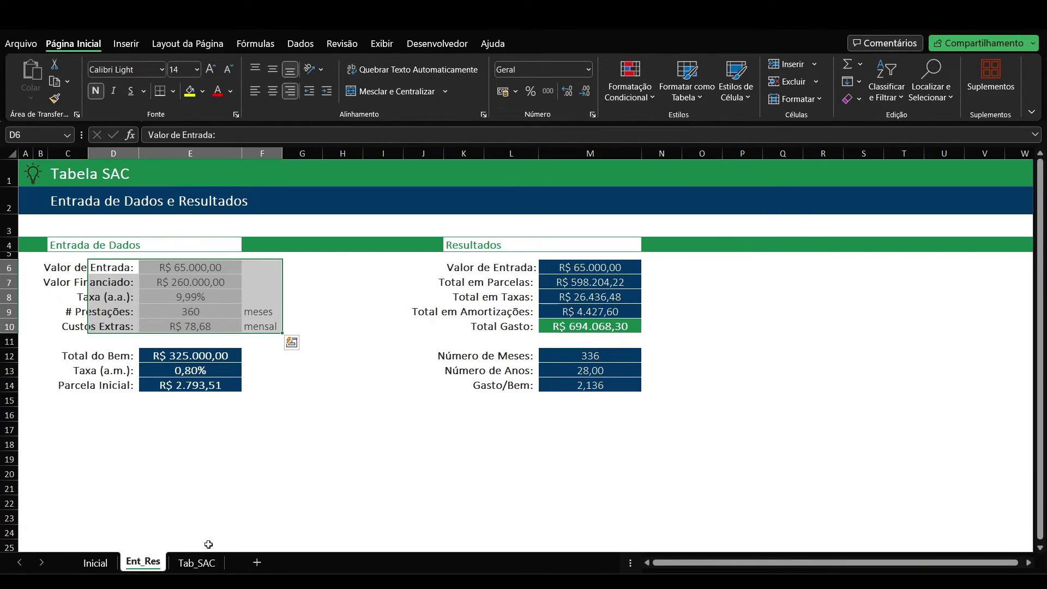
Step: Set month 12's Tipo de Amortização to Parcela on Tab_SAC and review the Resultados block on Ent_Res
{"action": "left_click", "coordinate": [196, 562]}
{"action": "left_click", "coordinate": [786, 319]}
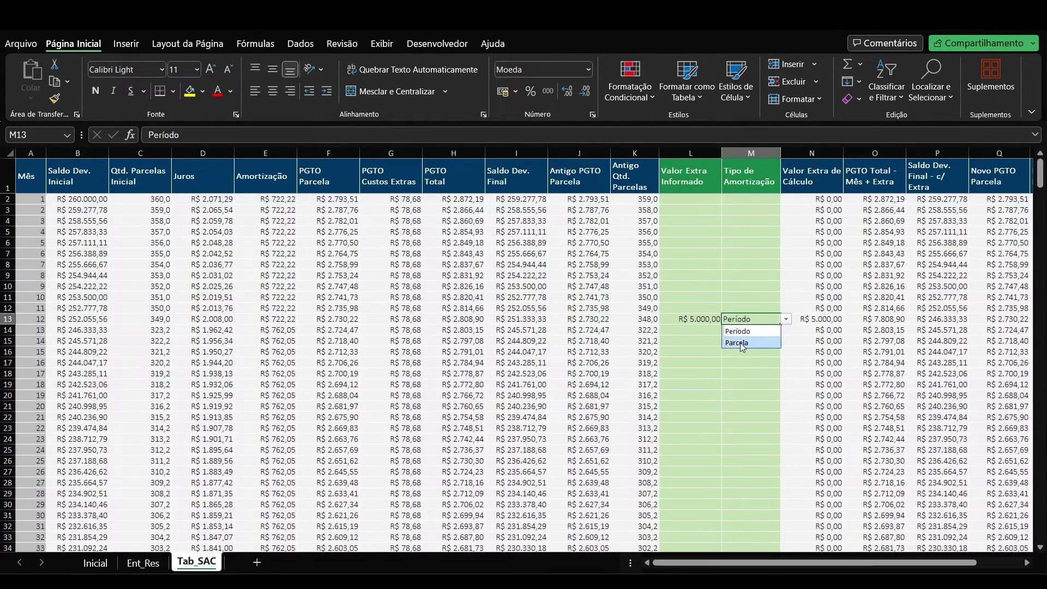
{"action": "left_click", "coordinate": [741, 343]}
{"action": "left_click", "coordinate": [143, 563]}
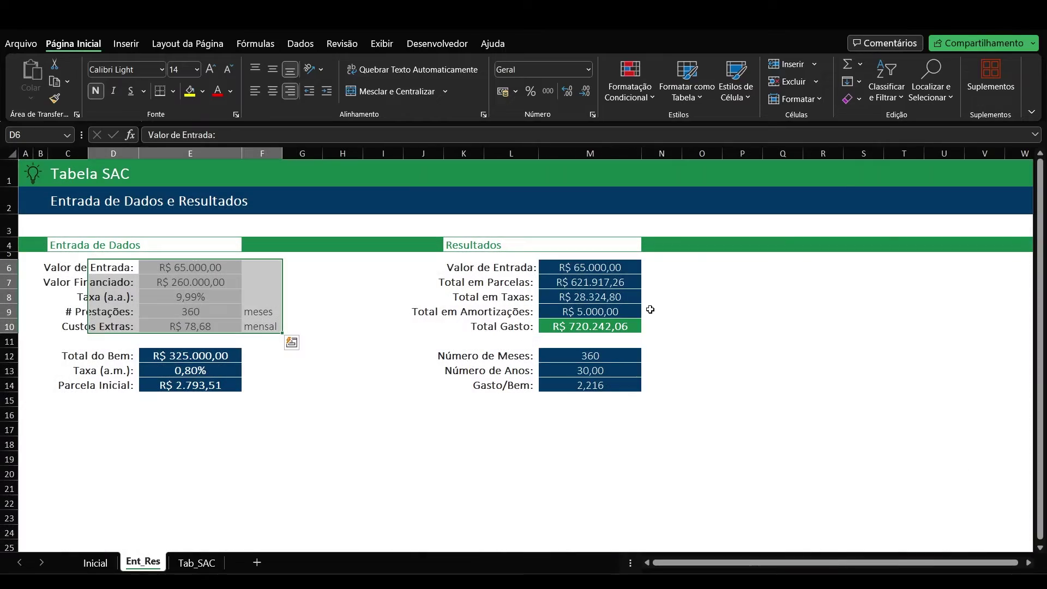
Step: Clear month 12's Valor Extra Informado on Tab_SAC and review the Resultados block without the extra payment
{"action": "left_click", "coordinate": [201, 562]}
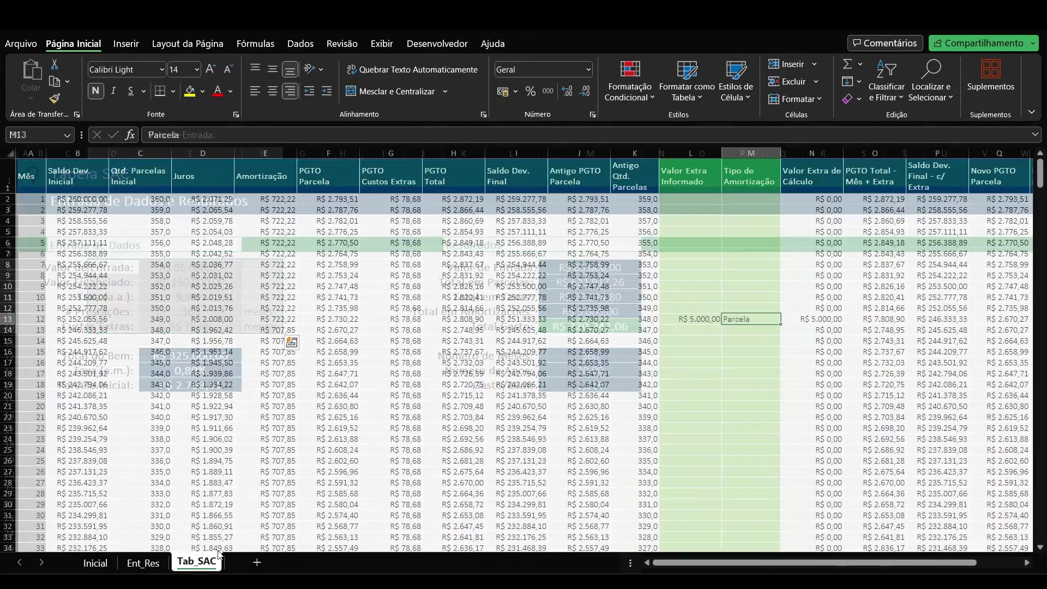
{"action": "left_click", "coordinate": [697, 319]}
{"action": "key", "text": "Delete"}
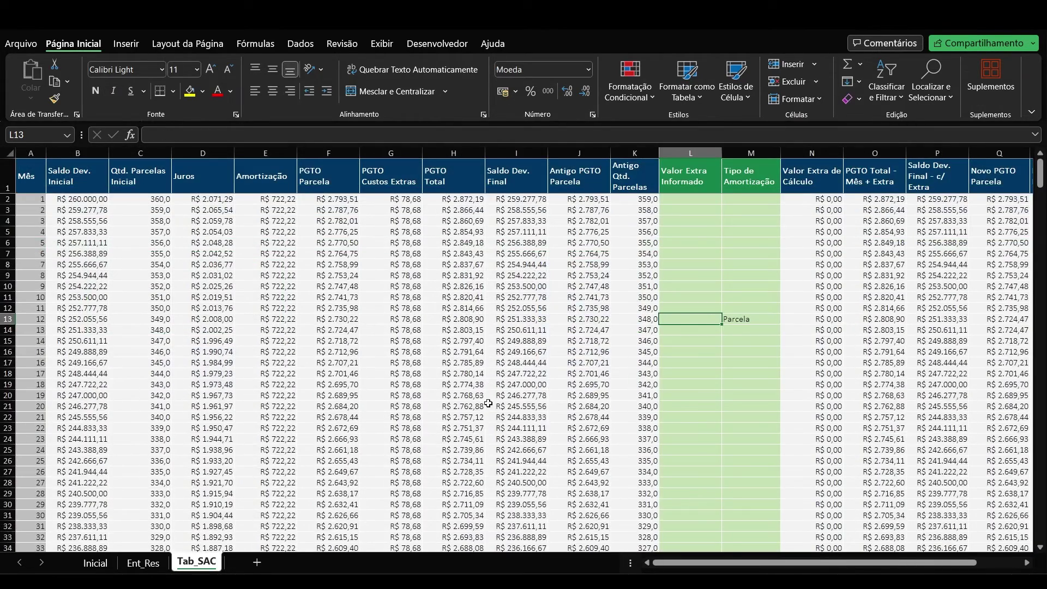
{"action": "left_click", "coordinate": [143, 563]}
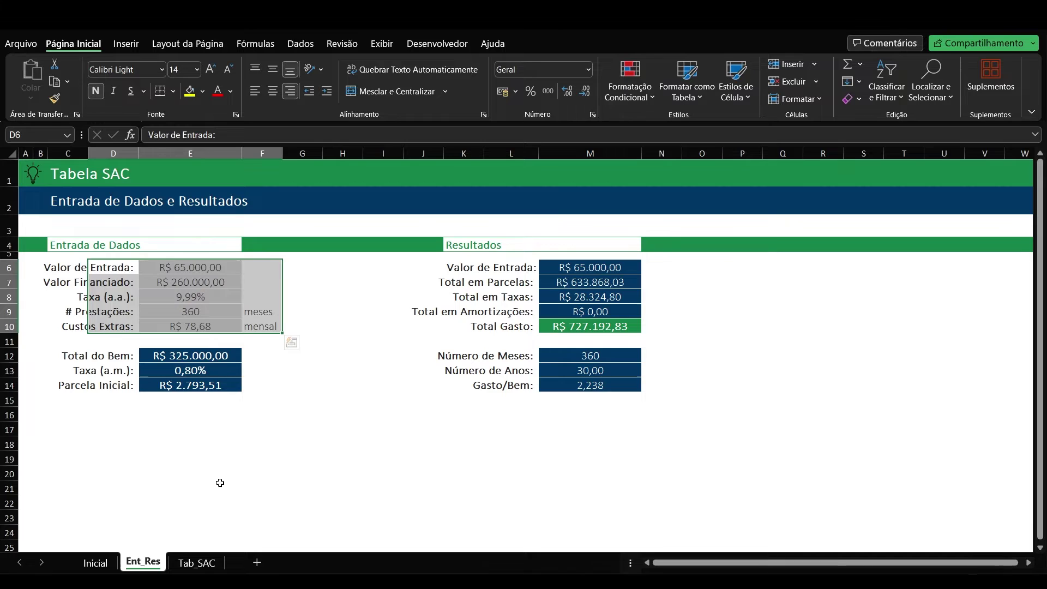
Step: Re-enter 5000 as month 12's Valor Extra Informado with the Período type, and review the Resultados block on Ent_Res
{"action": "left_click", "coordinate": [197, 563]}
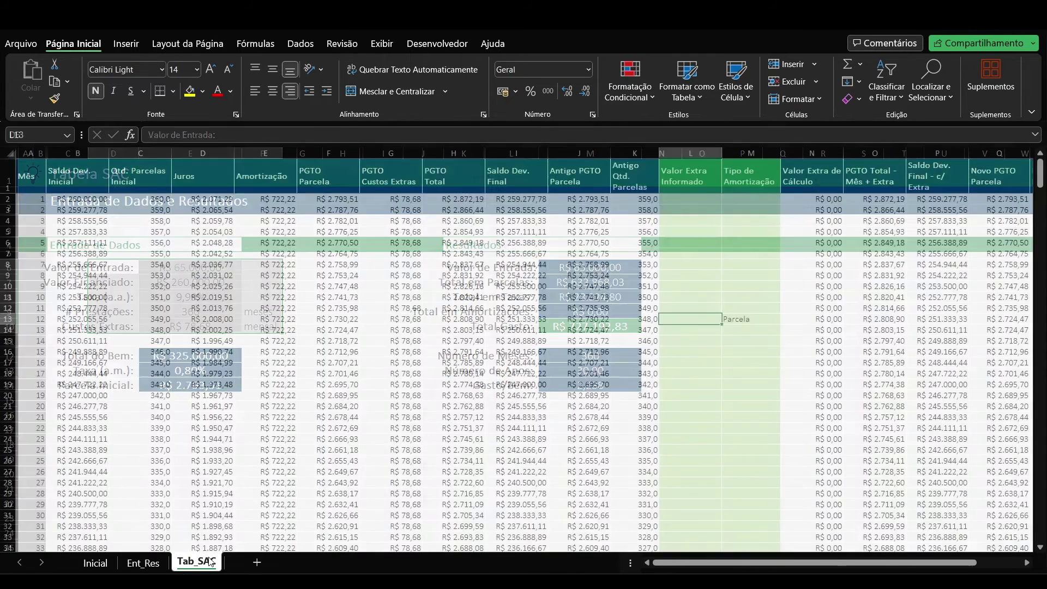
{"action": "type", "text": "5000"}
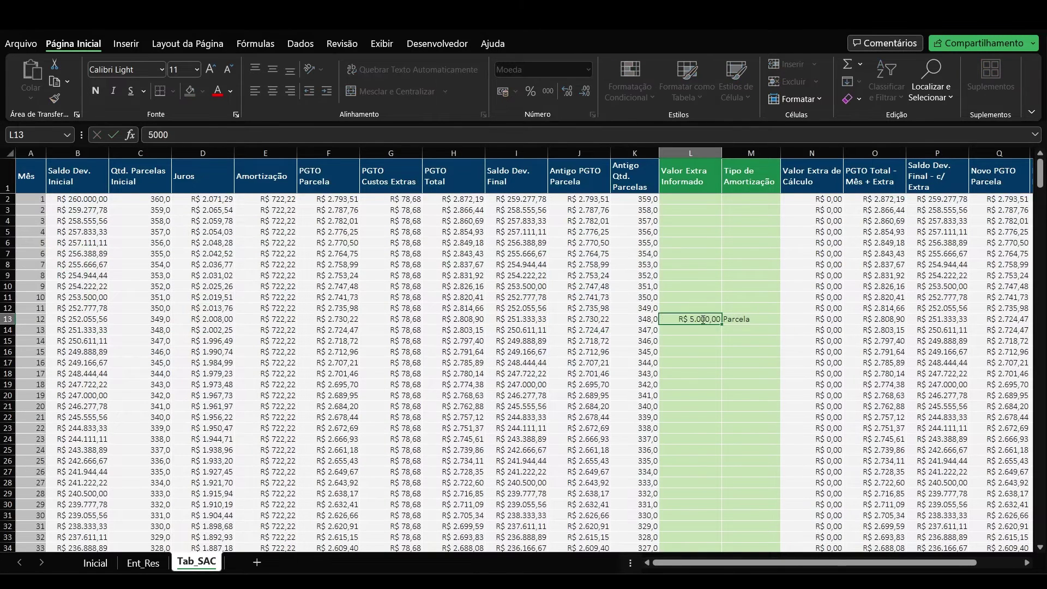
{"action": "key", "text": "Tab"}
{"action": "left_click", "coordinate": [785, 319]}
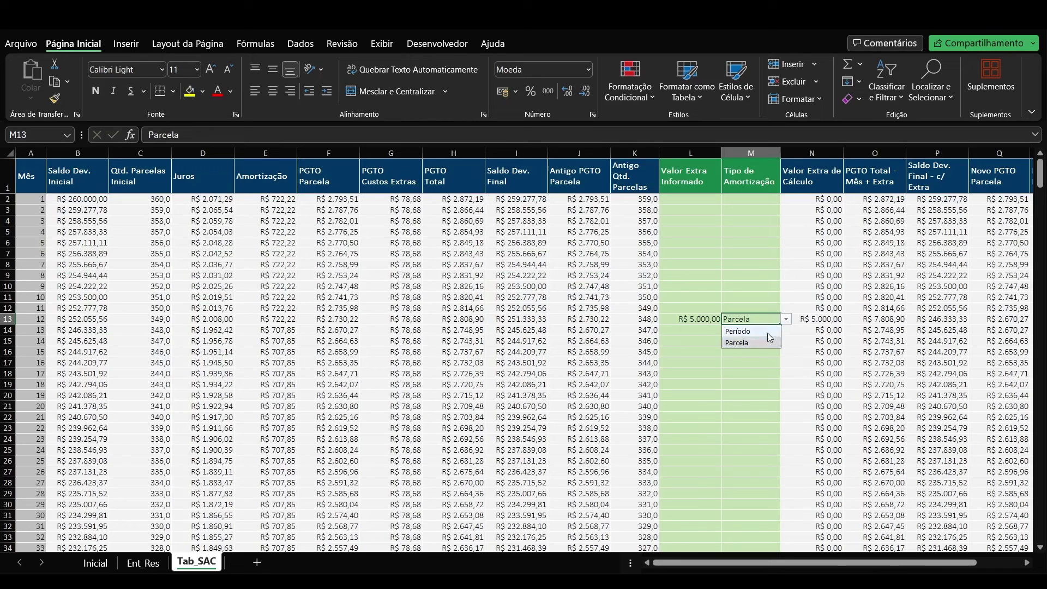
{"action": "left_click", "coordinate": [751, 331]}
{"action": "left_click", "coordinate": [143, 563]}
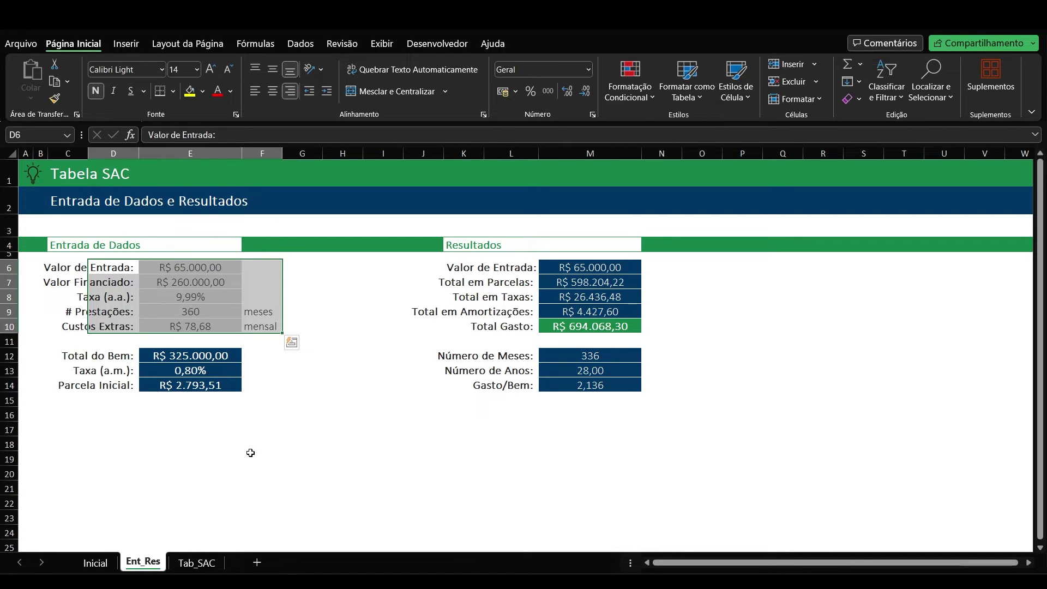
Step: Set month 12's Tipo de Amortização to Parcela on Tab_SAC and select the Valor Extra Informado cells for months 1 to 18
{"action": "left_click", "coordinate": [196, 563]}
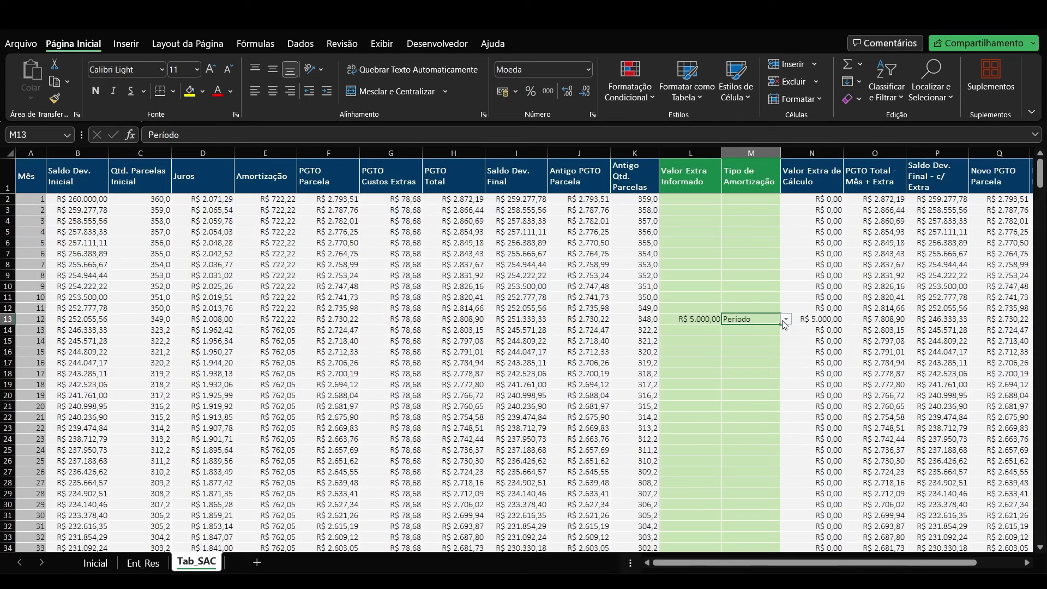
{"action": "left_click", "coordinate": [786, 319]}
{"action": "left_click", "coordinate": [759, 342]}
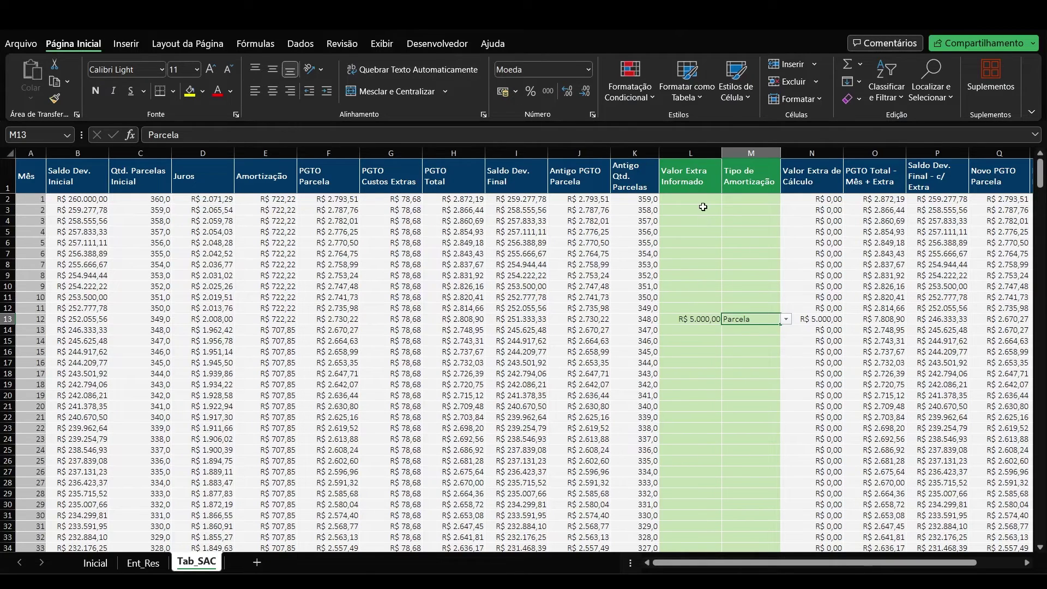
{"action": "left_click_drag", "start_coordinate": [702, 198], "coordinate": [690, 379]}
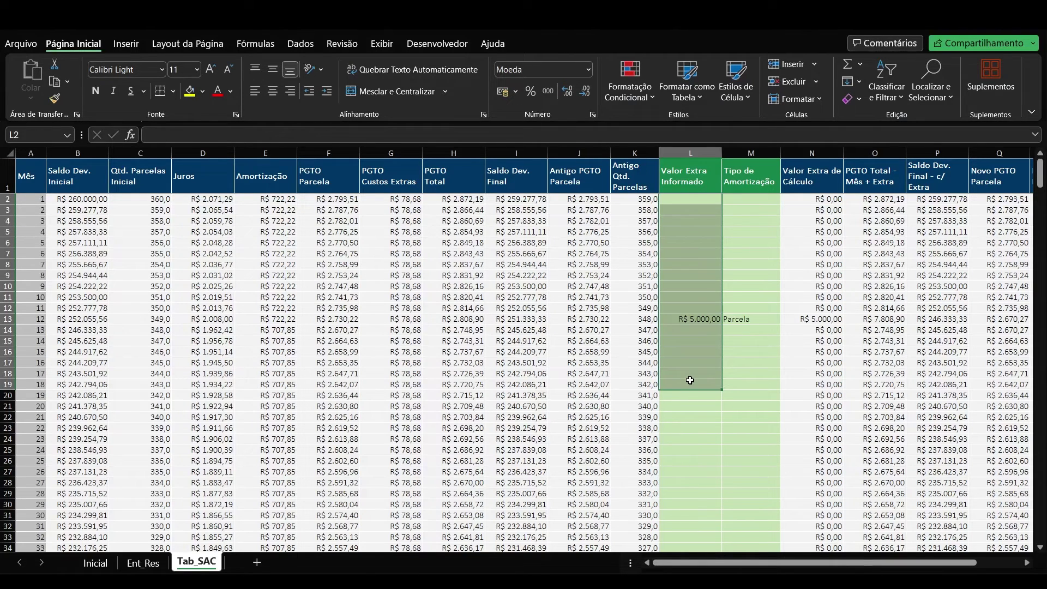